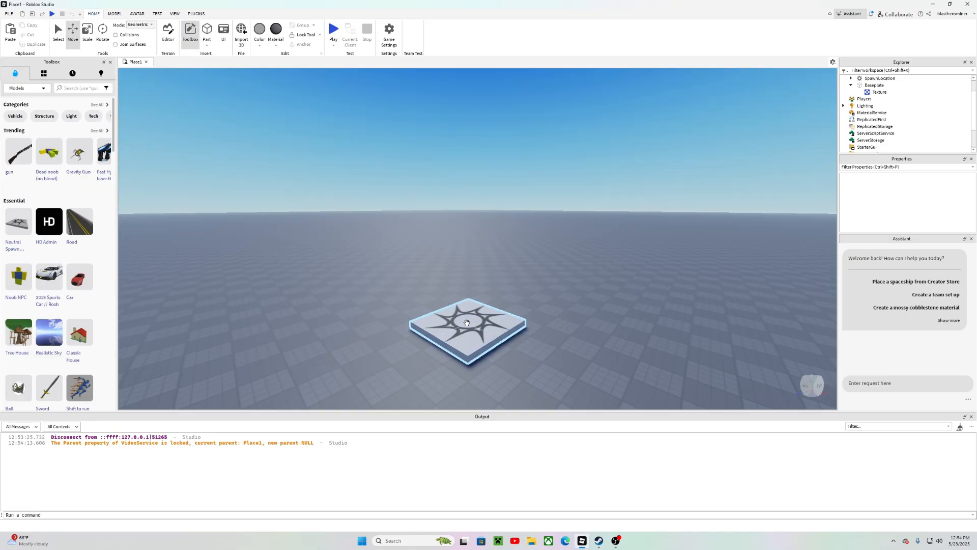
pyautogui.press('w')
pyautogui.moveTo(467, 320); pyautogui.dragTo(490, 280, button='right')
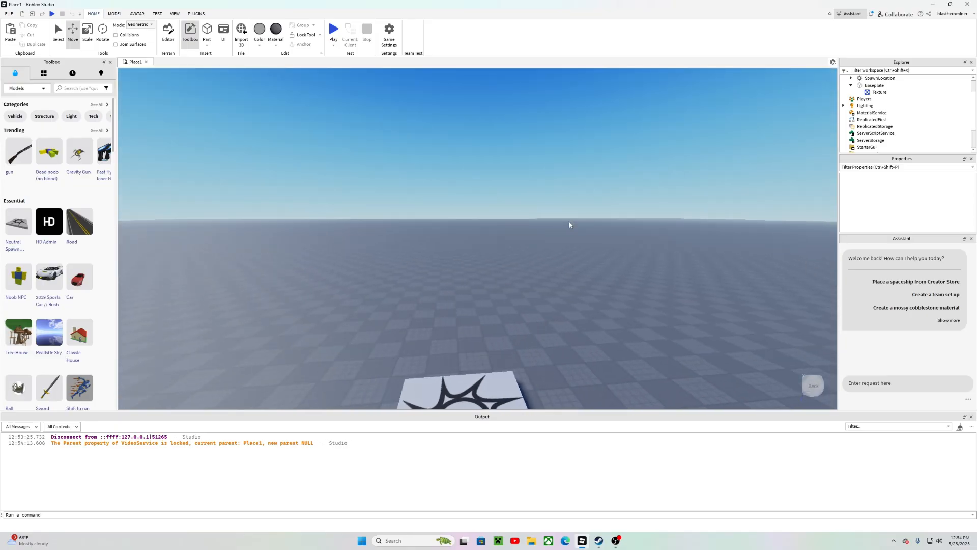
pyautogui.moveTo(537, 192); pyautogui.dragTo(555, 151, button='right')
pyautogui.press('w')
pyautogui.press('s')
pyautogui.press('w')
pyautogui.press('a')
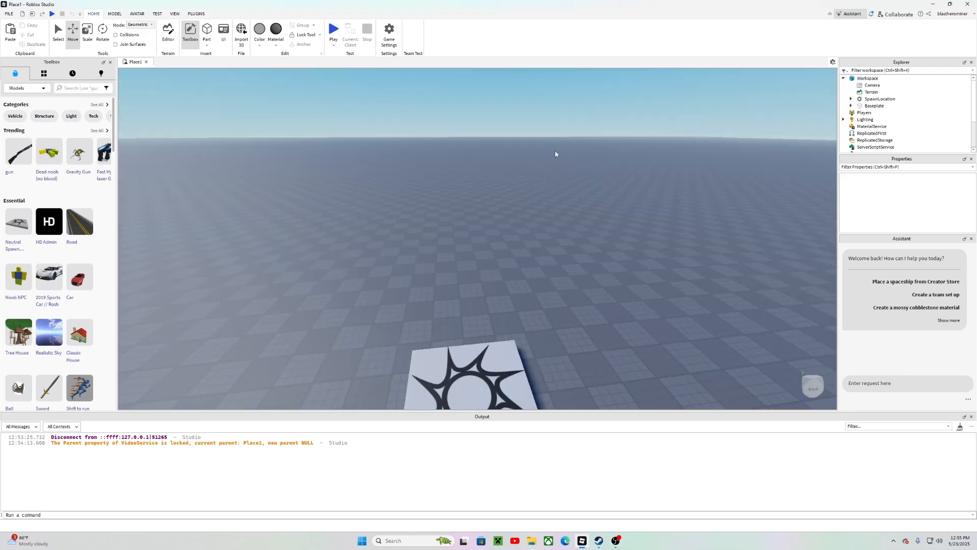
pyautogui.press('a')
pyautogui.moveTo(555, 151); pyautogui.dragTo(556, 151, button='right')
pyautogui.press('s')
pyautogui.press('a')
pyautogui.moveTo(397, 166); pyautogui.dragTo(397, 166, button='right')
pyautogui.moveTo(541, 222); pyautogui.dragTo(541, 222, button='right')
pyautogui.press('d')
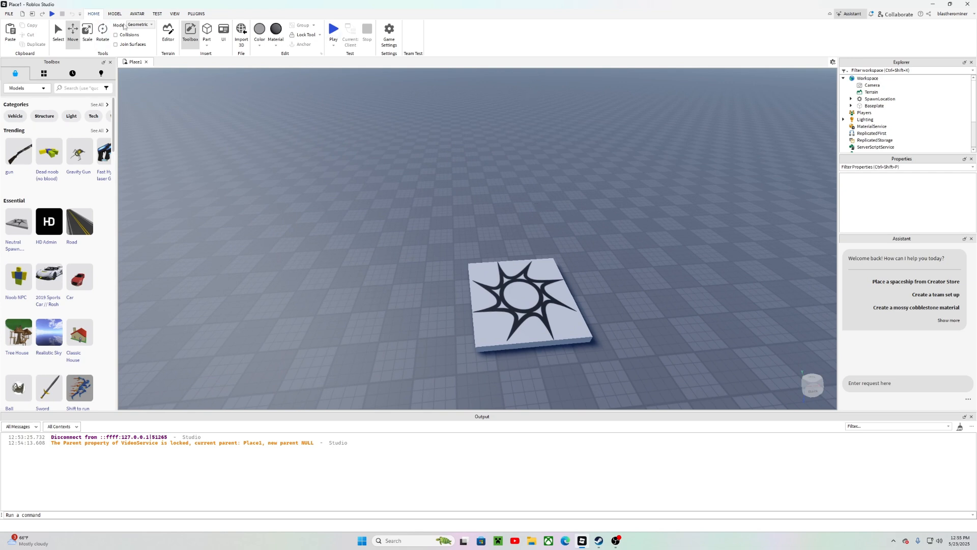
# Step: Insert a new part and move it beside the spawn location
pyautogui.moveTo(322, 193); pyautogui.dragTo(326, 187, button='right')
pyautogui.click(206, 33)
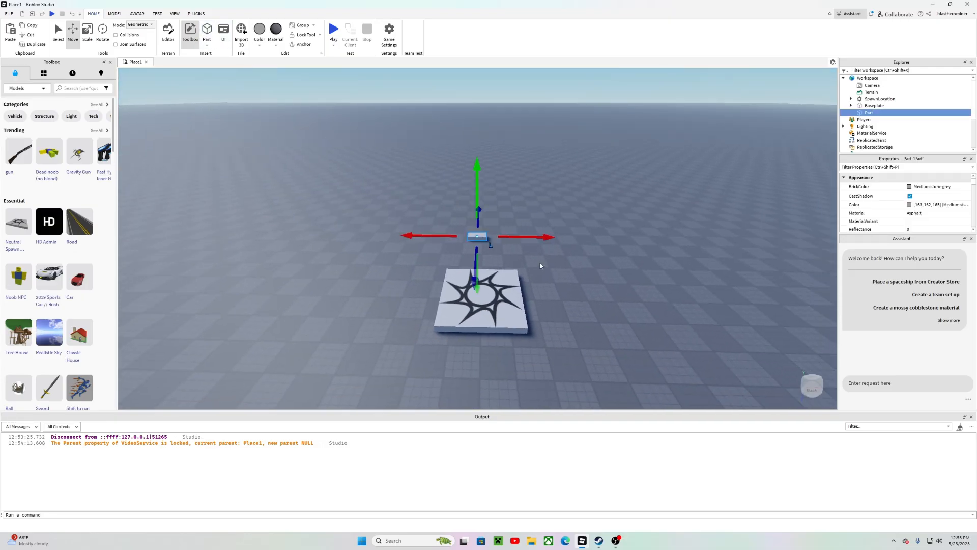
pyautogui.moveTo(479, 251); pyautogui.dragTo(499, 256, button='right')
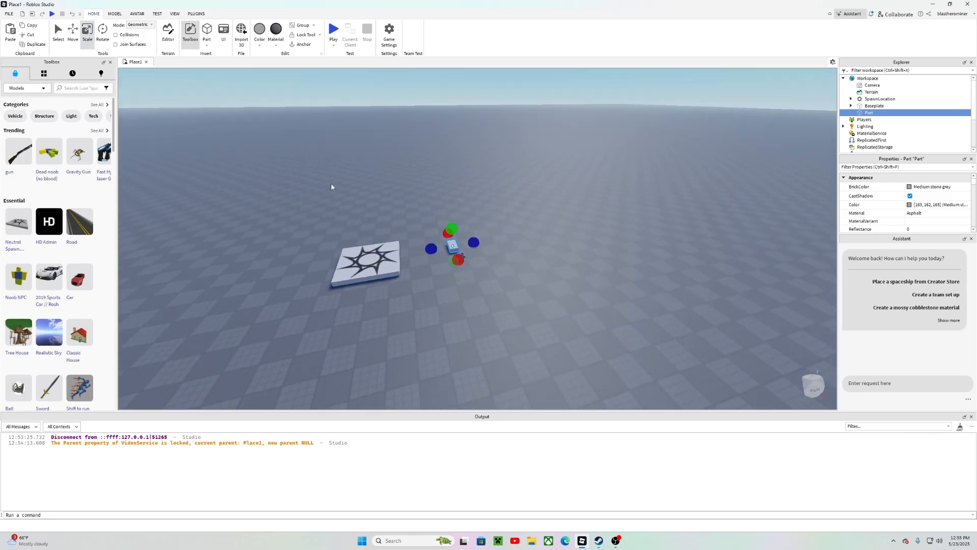
# Step: Scale the part into a flat slab about 67 studs long and about 78 studs wide
pyautogui.moveTo(475, 238); pyautogui.dragTo(562, 240)
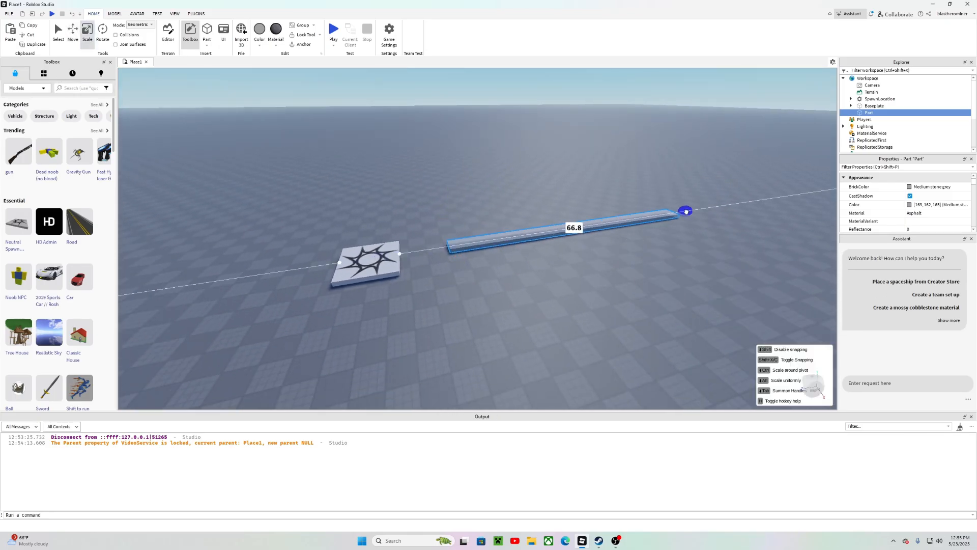
pyautogui.moveTo(686, 212); pyautogui.dragTo(685, 212)
pyautogui.moveTo(561, 217); pyautogui.dragTo(433, 120)
pyautogui.moveTo(396, 146); pyautogui.dragTo(372, 147)
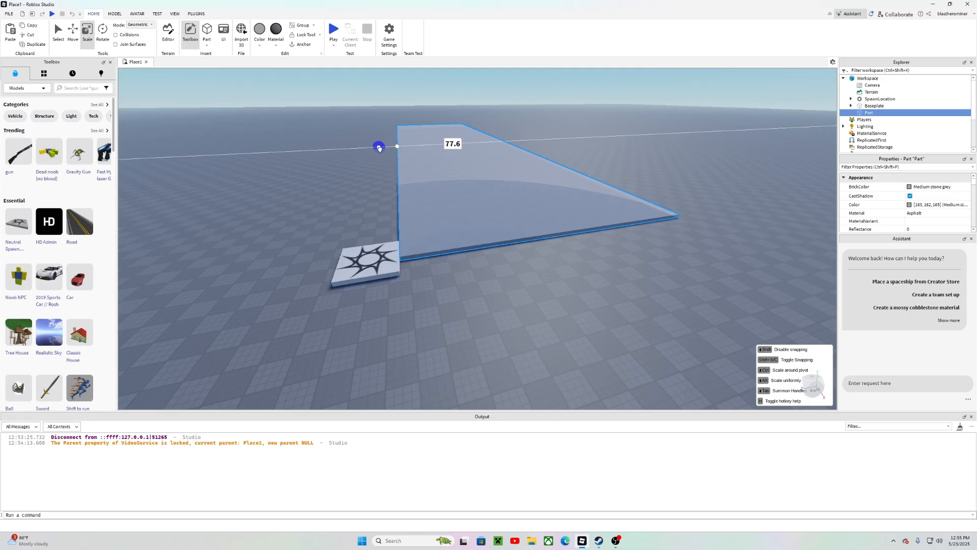
pyautogui.moveTo(379, 148); pyautogui.dragTo(378, 147)
pyautogui.click(371, 122)
pyautogui.press('w')
pyautogui.moveTo(372, 121); pyautogui.dragTo(371, 121, button='right')
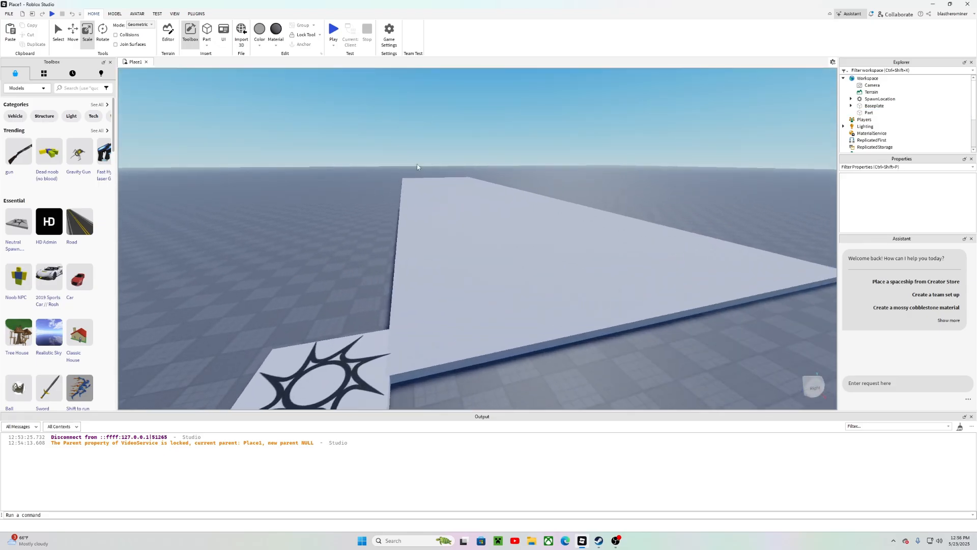
pyautogui.press('a')
pyautogui.click(567, 268)
pyautogui.moveTo(524, 252); pyautogui.dragTo(524, 252, button='right')
pyautogui.press('a')
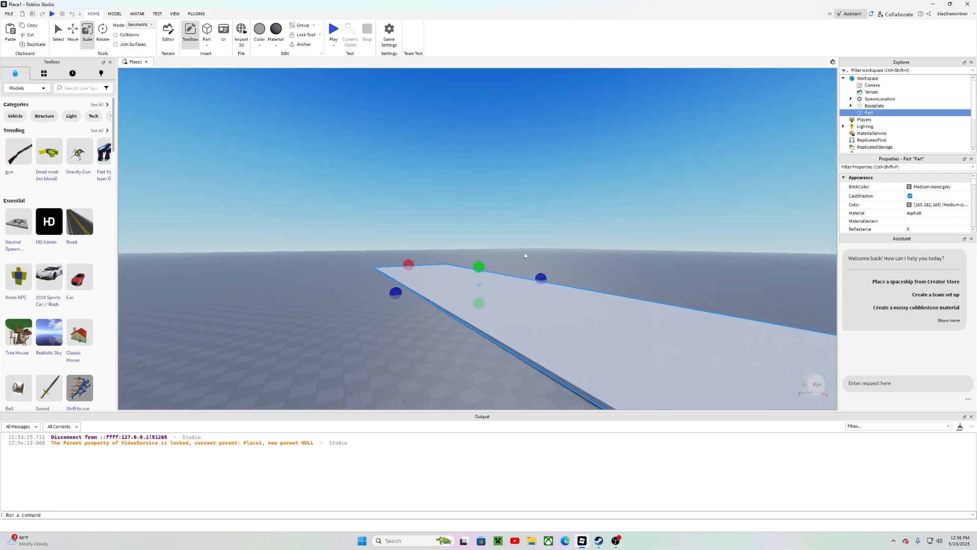
pyautogui.click(372, 352)
pyautogui.press('w')
pyautogui.press('a')
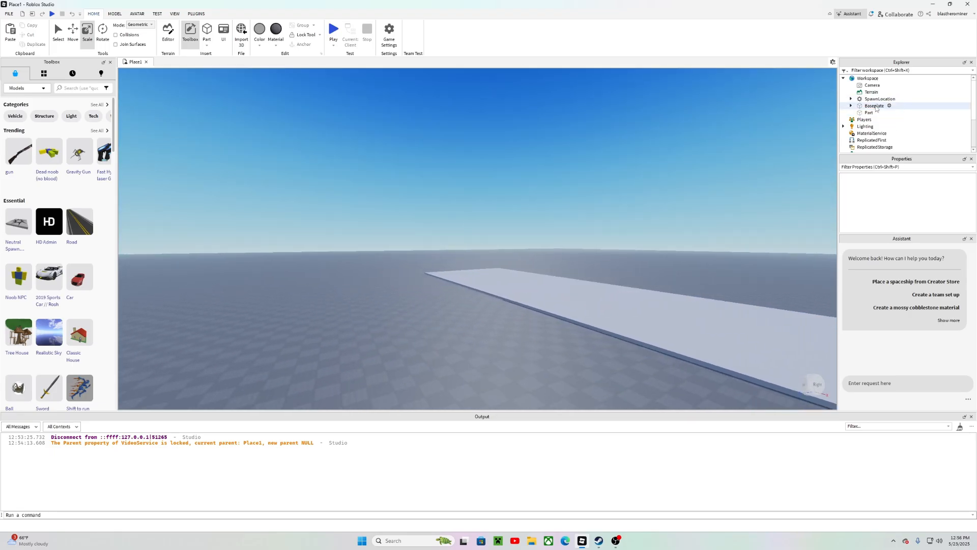
# Step: Select the Baseplate and shrink it from one side with the Scale tool
pyautogui.click(875, 106)
pyautogui.moveTo(362, 244); pyautogui.dragTo(448, 314)
pyautogui.moveTo(483, 228); pyautogui.dragTo(484, 225, button='right')
pyautogui.press('a')
pyautogui.press('s')
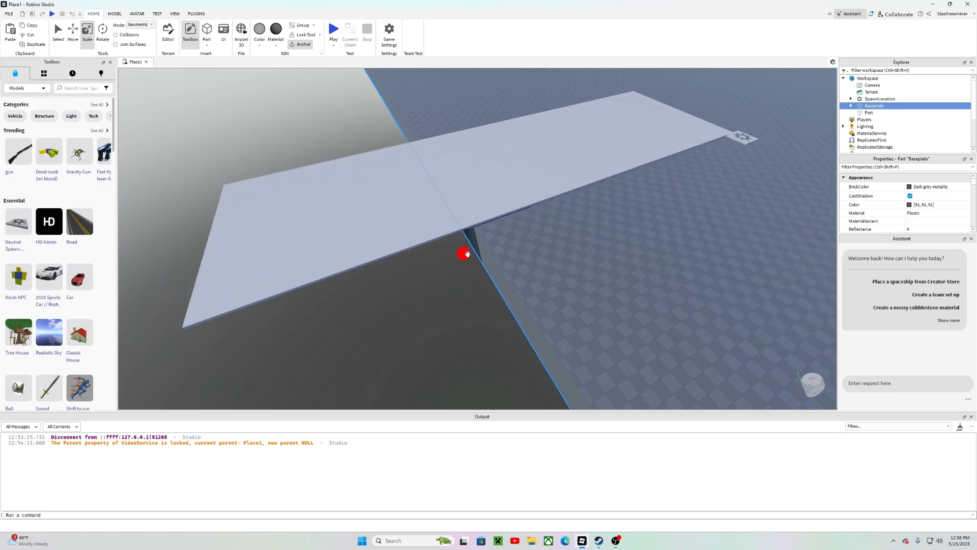
pyautogui.moveTo(465, 252); pyautogui.dragTo(397, 278)
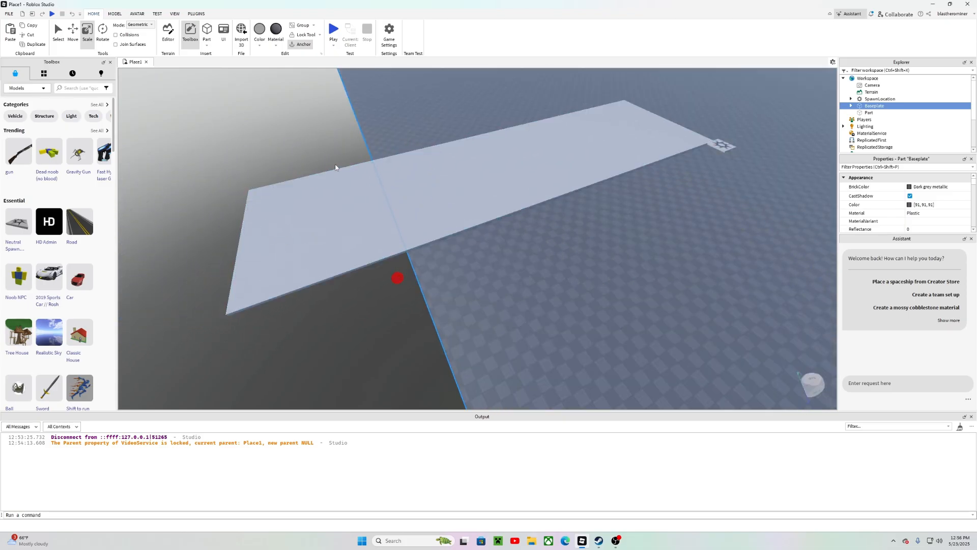
# Step: Duplicate the resized baseplate
pyautogui.moveTo(557, 224); pyautogui.dragTo(558, 224, button='right')
pyautogui.press('s')
pyautogui.hotkey('ctrl', 'd')
pyautogui.press('s')
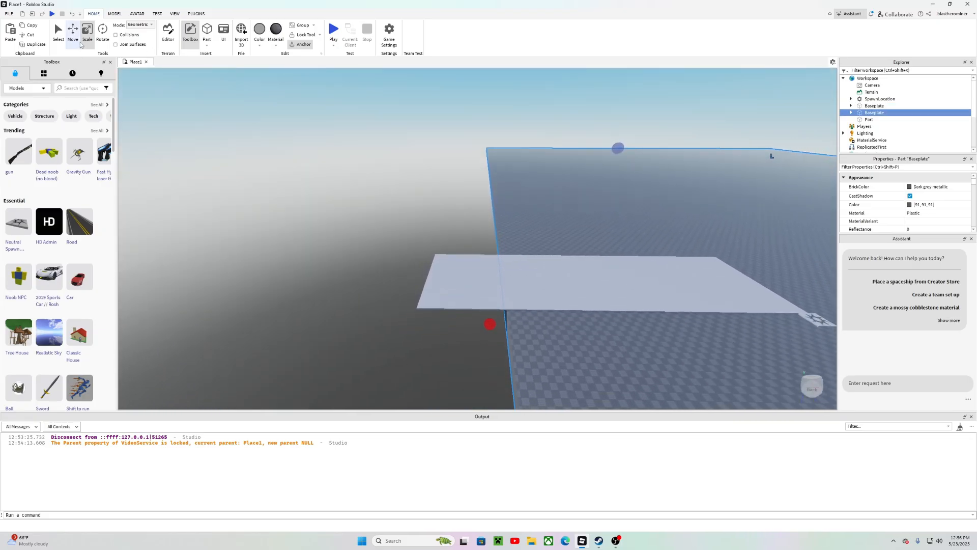
# Step: Move the duplicate baseplate sideways along its X axis, about 315 studs from the original
pyautogui.click(73, 33)
pyautogui.moveTo(435, 170); pyautogui.dragTo(435, 170, button='right')
pyautogui.press('s')
pyautogui.moveTo(725, 194); pyautogui.dragTo(724, 195, button='right')
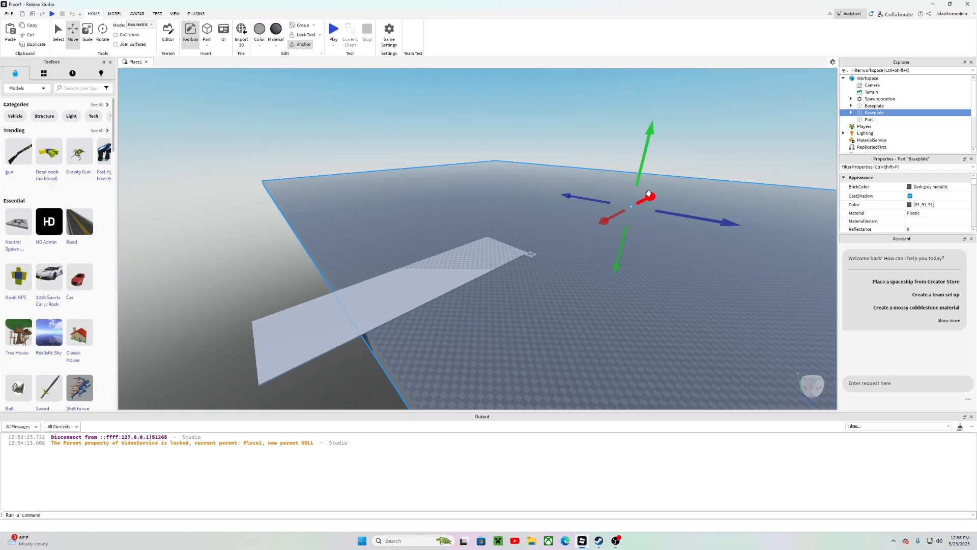
pyautogui.moveTo(649, 194); pyautogui.dragTo(358, 359)
pyautogui.moveTo(528, 238); pyautogui.dragTo(528, 238, button='right')
pyautogui.moveTo(513, 293); pyautogui.dragTo(510, 292)
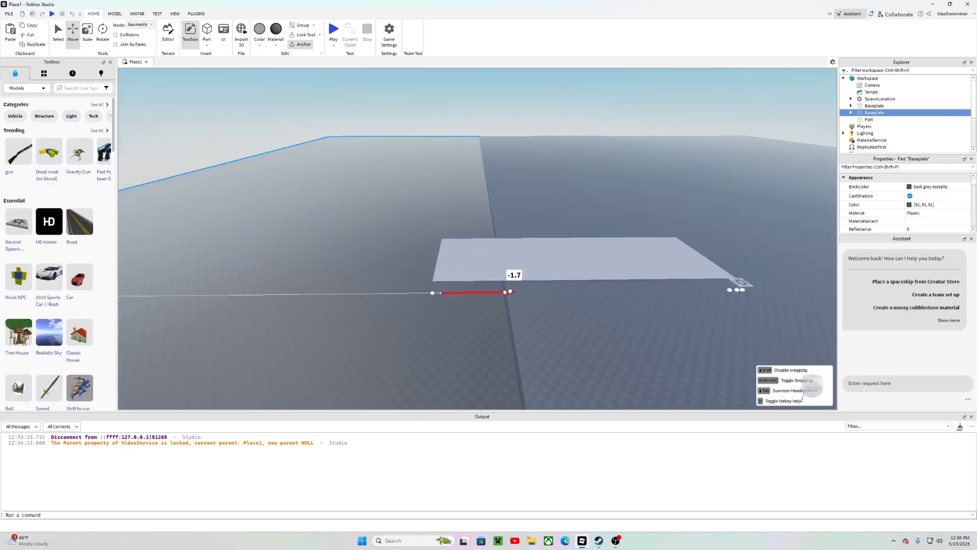
pyautogui.moveTo(289, 280); pyautogui.dragTo(349, 290)
pyautogui.moveTo(286, 288); pyautogui.dragTo(184, 290)
pyautogui.moveTo(261, 279); pyautogui.dragTo(261, 279, button='right')
pyautogui.moveTo(365, 240); pyautogui.dragTo(253, 189)
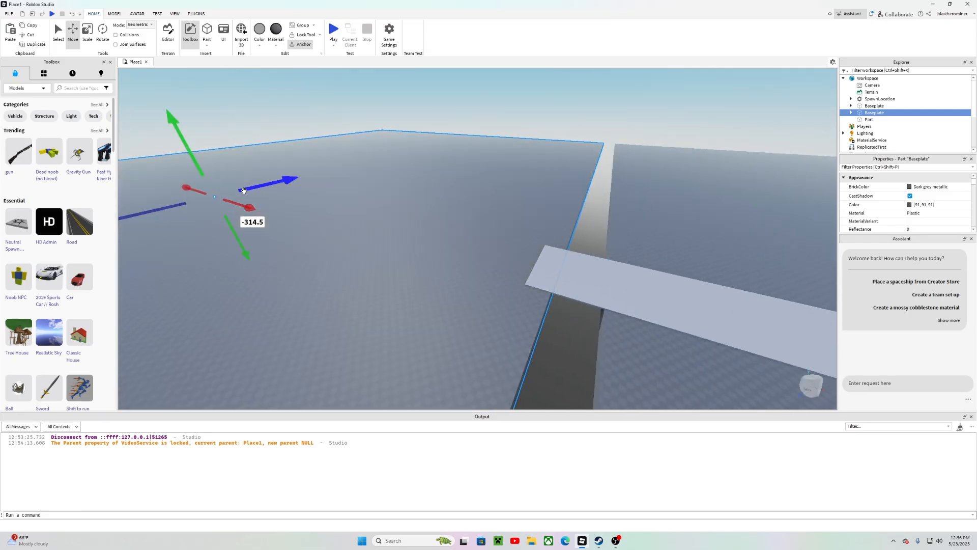
# Step: Scale the duplicate baseplate down into a narrow strip
pyautogui.moveTo(188, 181); pyautogui.dragTo(188, 181, button='right')
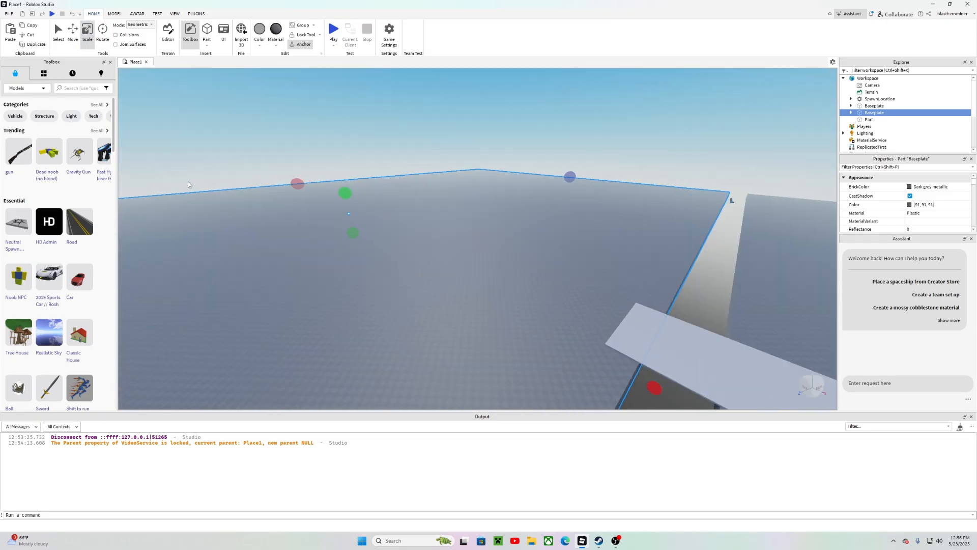
pyautogui.moveTo(289, 175); pyautogui.dragTo(493, 285)
pyautogui.moveTo(494, 285); pyautogui.dragTo(493, 285, button='right')
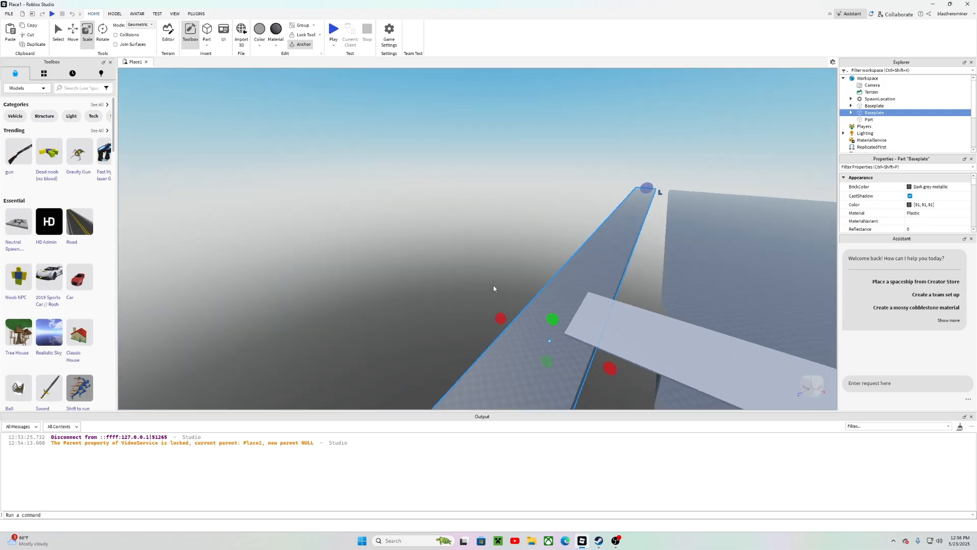
pyautogui.click(475, 227)
pyautogui.moveTo(474, 227); pyautogui.dragTo(474, 227, button='right')
pyautogui.moveTo(517, 313); pyautogui.dragTo(517, 313, button='right')
pyautogui.scroll(5, 491, 268)
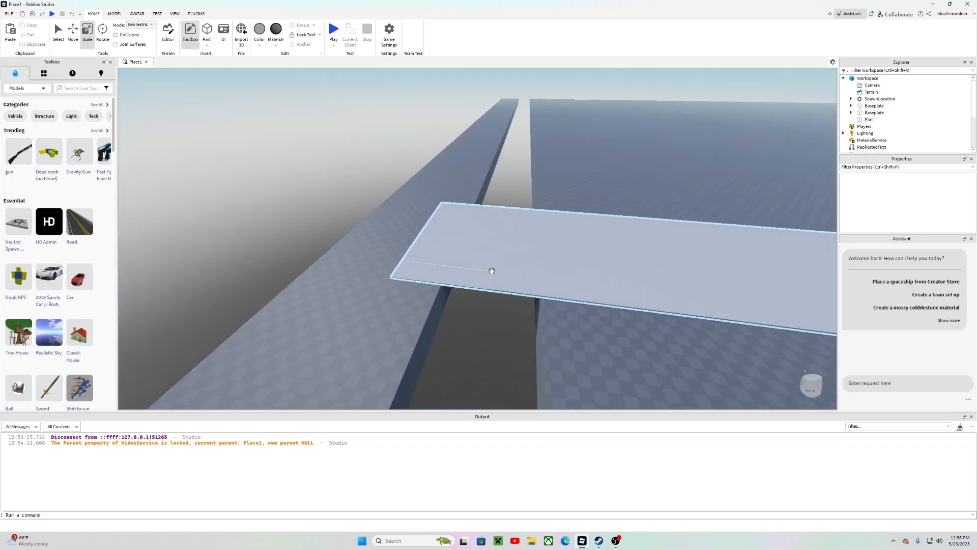
pyautogui.press('d')
pyautogui.click(333, 235)
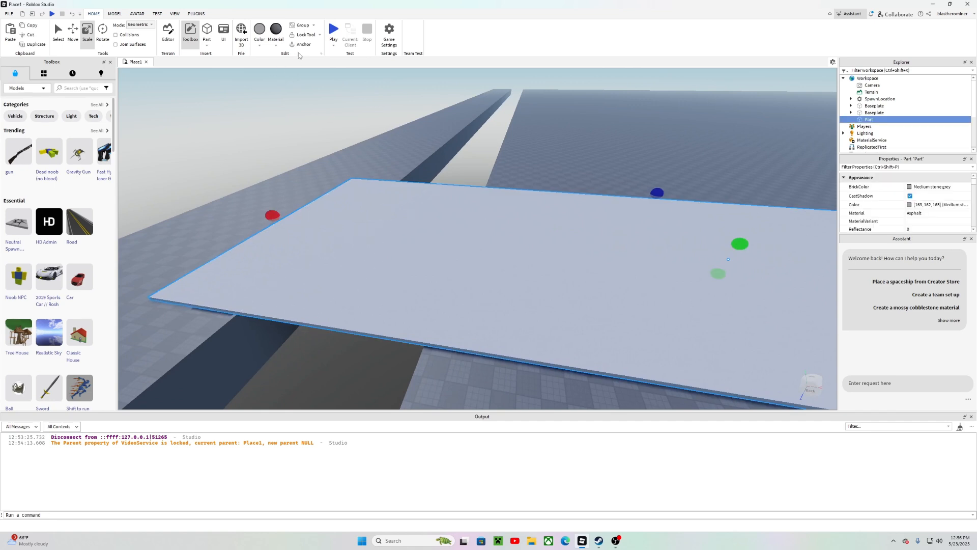
pyautogui.moveTo(433, 135); pyautogui.dragTo(433, 135, button='right')
pyautogui.moveTo(354, 183); pyautogui.dragTo(354, 184, button='right')
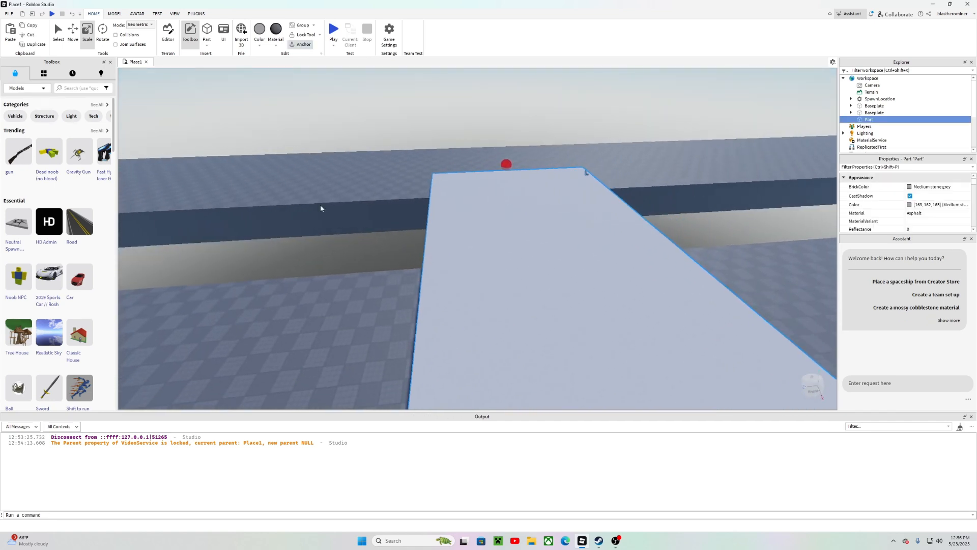
# Step: Select the narrow baseplate strip, frame it in the view, and duplicate it
pyautogui.click(320, 205)
pyautogui.click(898, 105)
pyautogui.press('f')
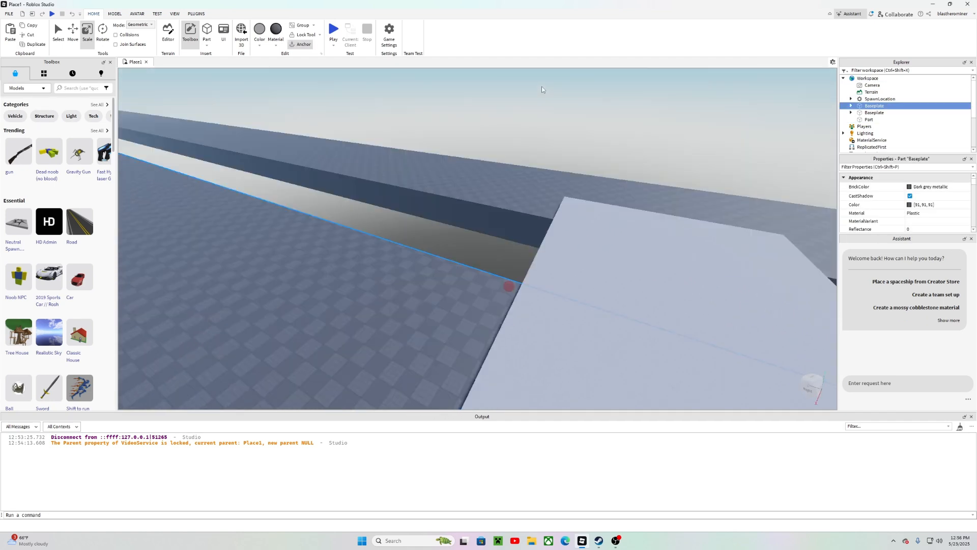
pyautogui.click(873, 112)
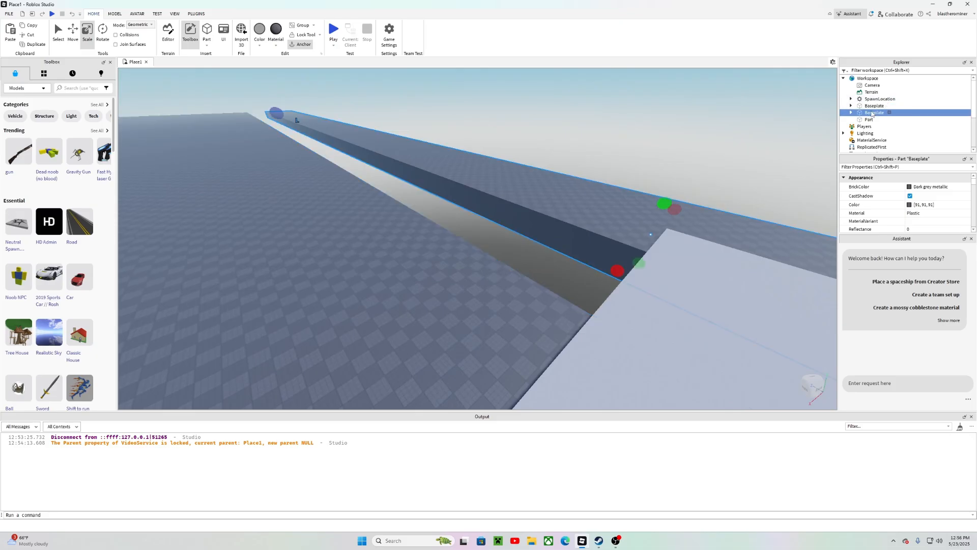
pyautogui.hotkey('ctrl', 'd')
pyautogui.press('s')
pyautogui.moveTo(645, 102); pyautogui.dragTo(645, 103, button='right')
pyautogui.press('s')
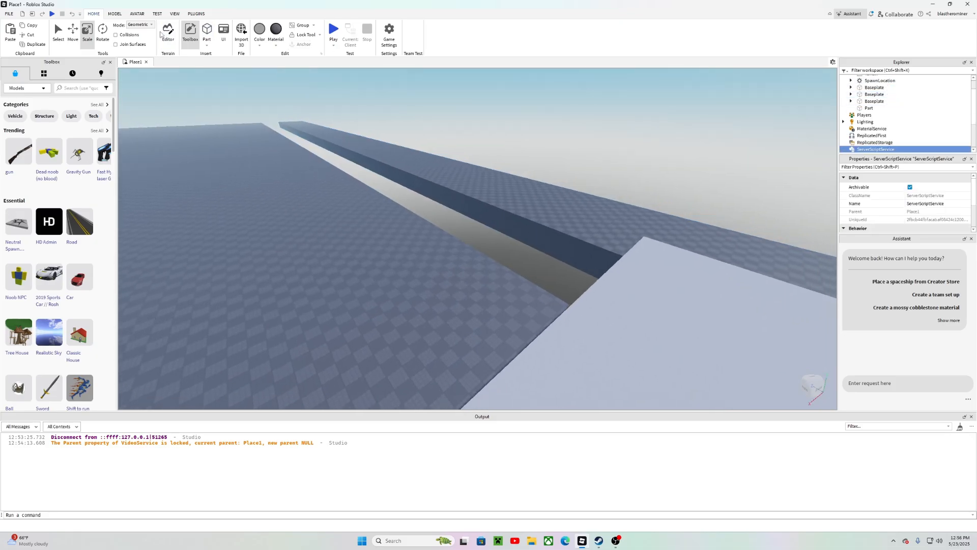
# Step: Move the new baseplate copy about 55 studs along its X axis
pyautogui.click(72, 34)
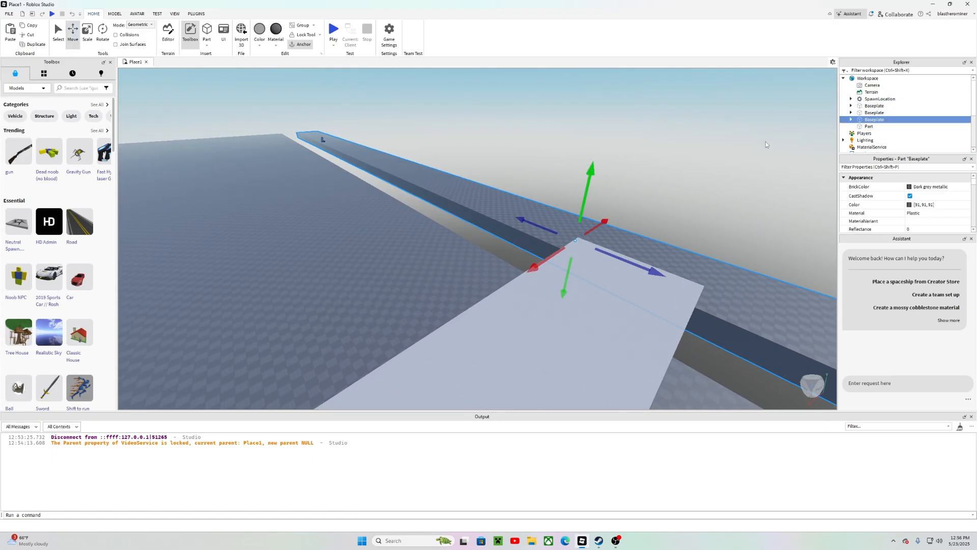
pyautogui.moveTo(535, 267); pyautogui.dragTo(480, 284)
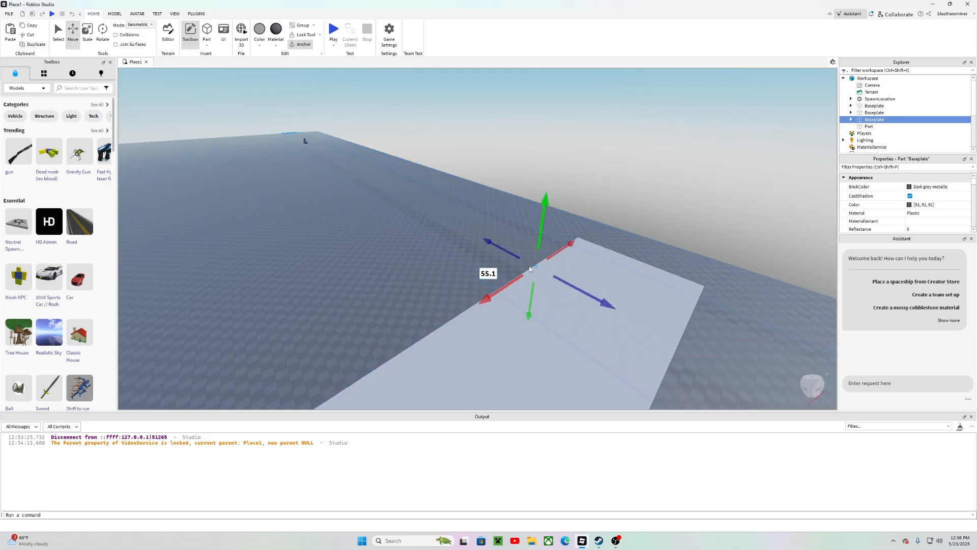
pyautogui.press('d')
pyautogui.moveTo(580, 245); pyautogui.dragTo(579, 245, button='right')
# Step: Resize the new baseplate copy with the Scale tool to fill the gap beside the strip
pyautogui.click(87, 34)
pyautogui.moveTo(307, 144); pyautogui.dragTo(307, 145, button='right')
pyautogui.moveTo(443, 174); pyautogui.dragTo(304, 333)
pyautogui.moveTo(436, 211); pyautogui.dragTo(436, 210, button='right')
pyautogui.moveTo(527, 265); pyautogui.dragTo(320, 301)
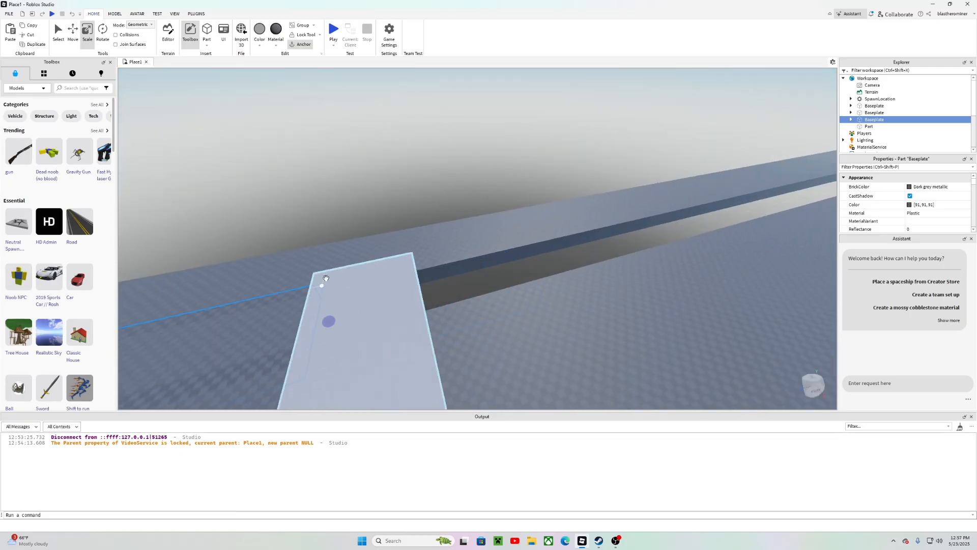
pyautogui.moveTo(320, 285); pyautogui.dragTo(319, 285, button='right')
pyautogui.press('d')
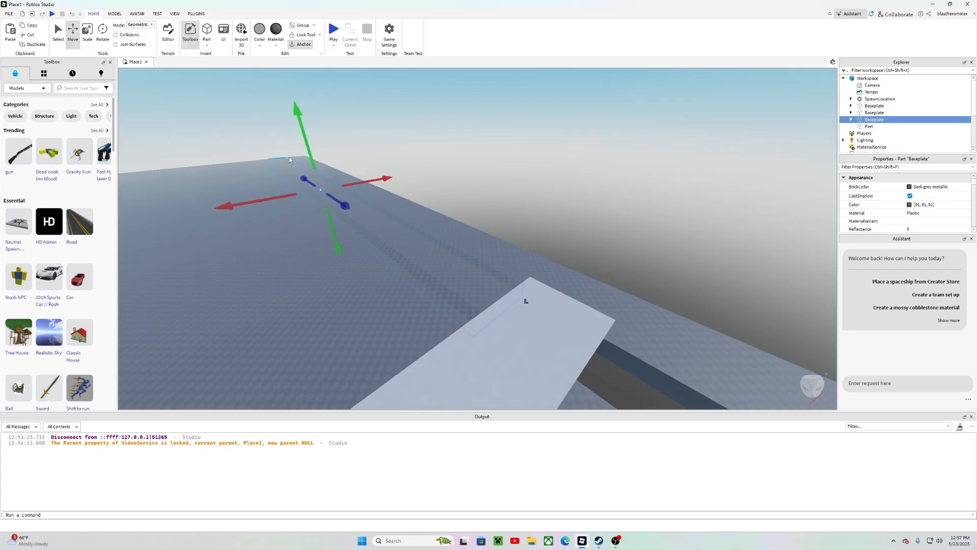
pyautogui.moveTo(305, 150); pyautogui.dragTo(303, 143)
pyautogui.click(492, 129)
pyautogui.moveTo(492, 129); pyautogui.dragTo(492, 129, button='right')
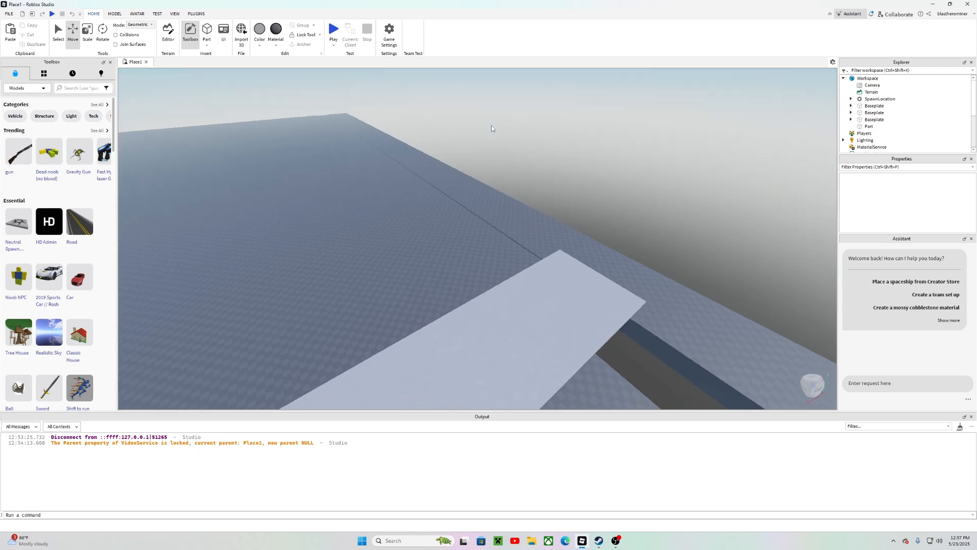
pyautogui.press('w')
pyautogui.press('w')
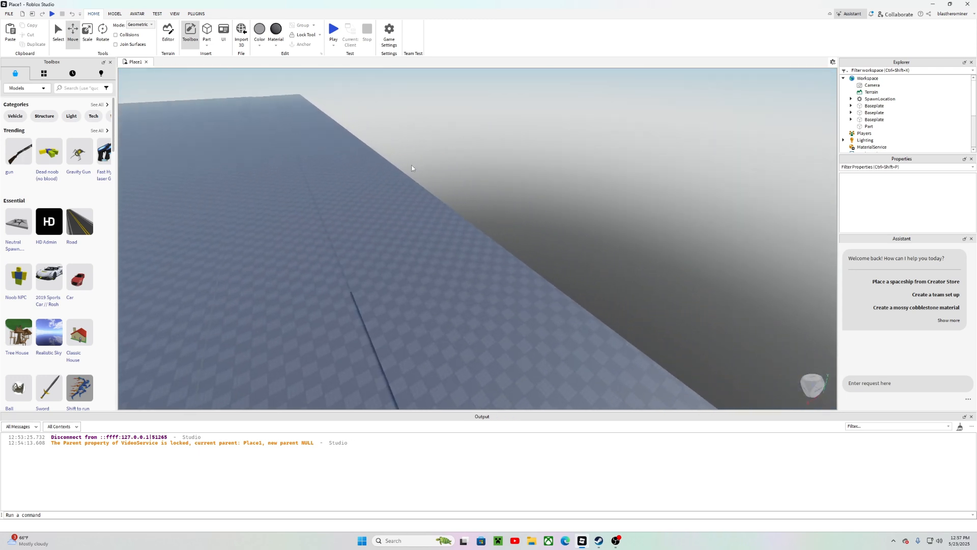
pyautogui.moveTo(405, 169); pyautogui.dragTo(405, 170, button='right')
pyautogui.moveTo(445, 254); pyautogui.dragTo(445, 255, button='right')
pyautogui.press('w')
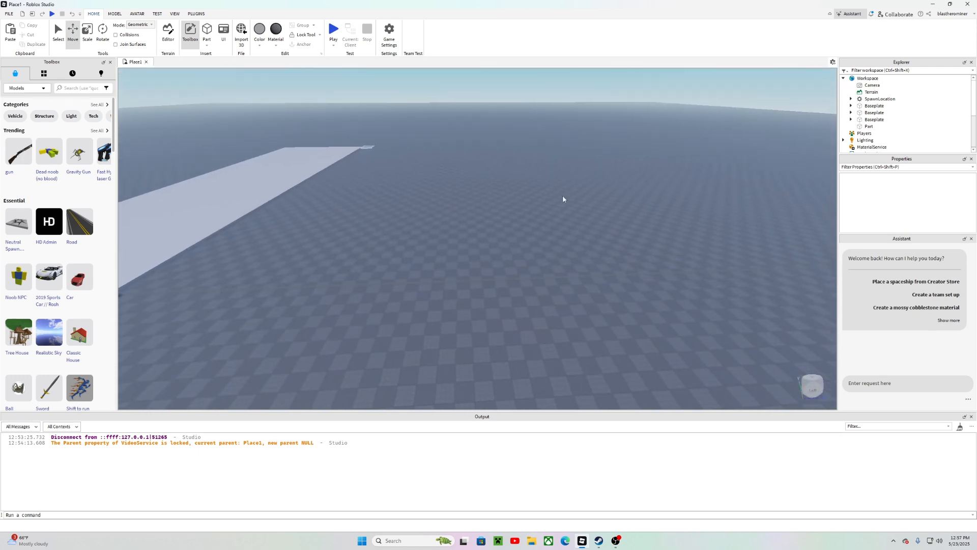
# Step: Select the newest baseplate copy in the Explorer and frame it in the view to inspect it
pyautogui.click(874, 113)
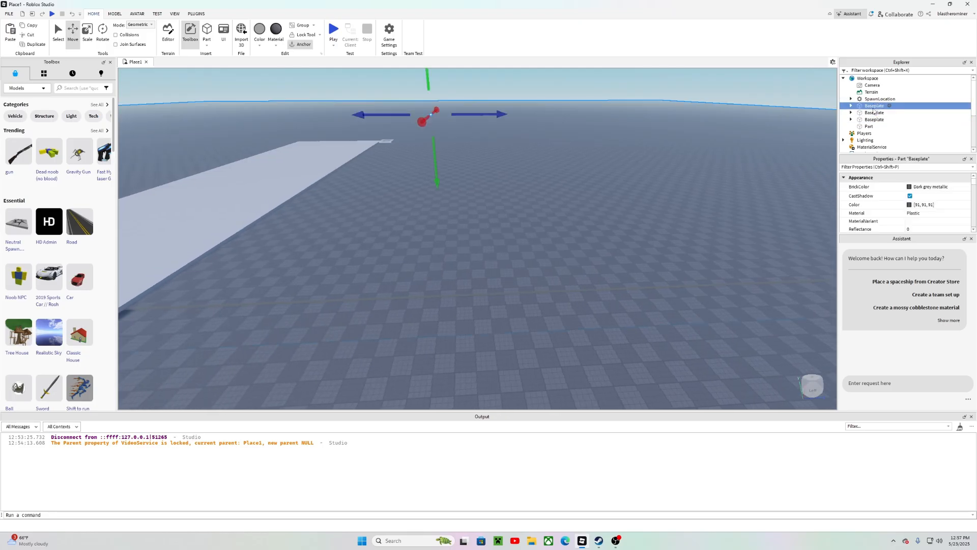
pyautogui.click(874, 119)
pyautogui.press('f')
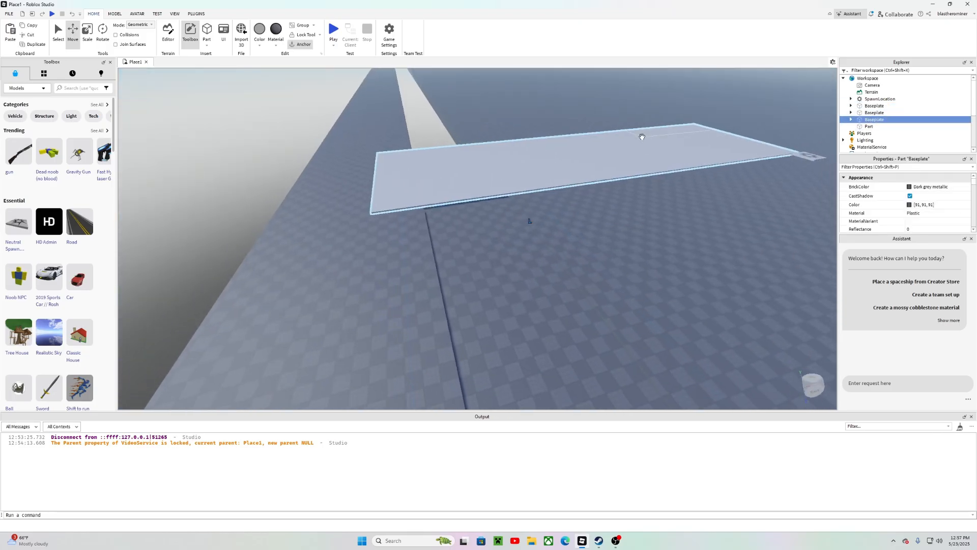
pyautogui.moveTo(670, 114); pyautogui.dragTo(671, 109)
pyautogui.click(624, 78)
pyautogui.press('w')
pyautogui.moveTo(624, 78); pyautogui.dragTo(625, 78, button='right')
pyautogui.press('a')
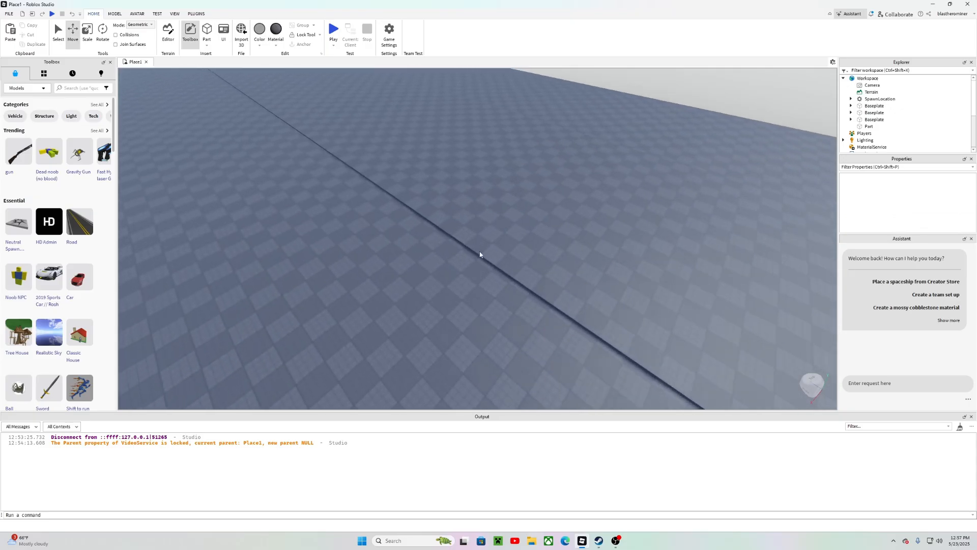
pyautogui.press('w')
pyautogui.moveTo(475, 245); pyautogui.dragTo(476, 245, button='right')
pyautogui.press('w')
pyautogui.press('d')
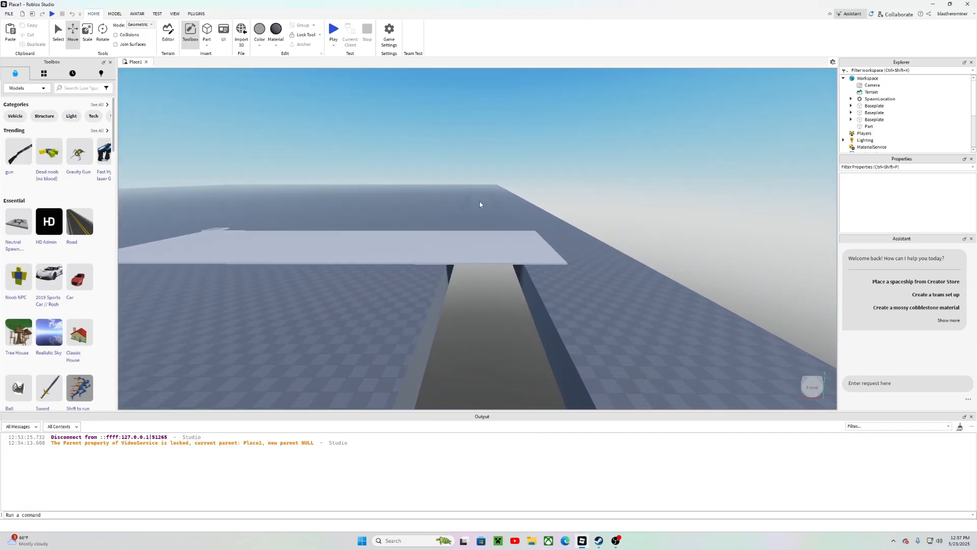
# Step: Select the narrow baseplate strip in the view and duplicate it
pyautogui.press('w')
pyautogui.click(868, 120)
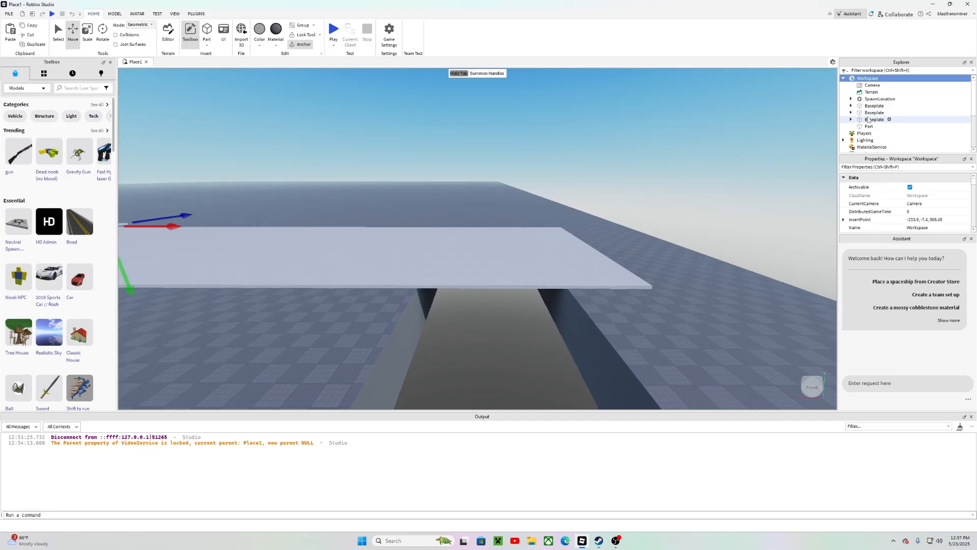
pyautogui.click(868, 120)
pyautogui.keyDown('shift'); pyautogui.click(871, 106); pyautogui.keyUp('shift')
pyautogui.scroll(-1, 882, 210)
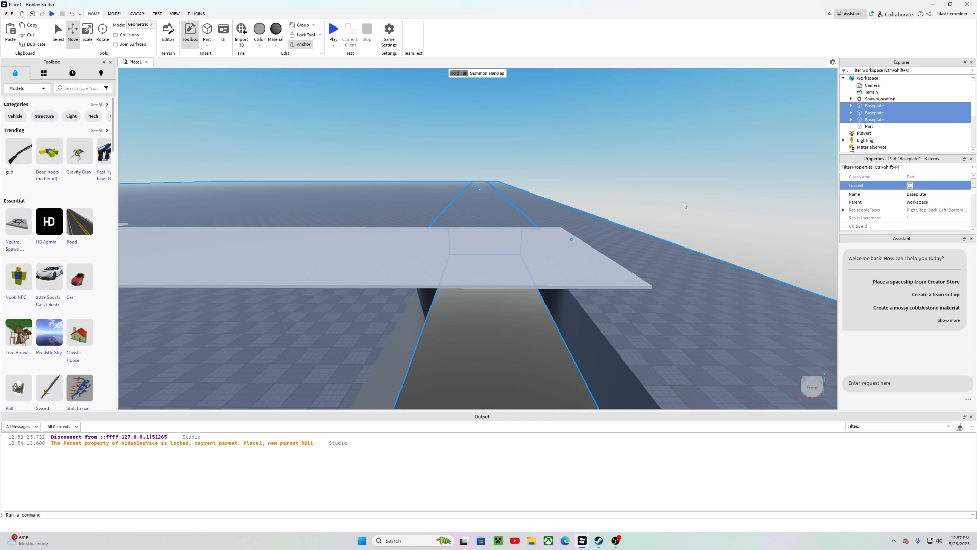
pyautogui.click(478, 138)
pyautogui.click(471, 222)
pyautogui.moveTo(615, 93); pyautogui.dragTo(615, 92, button='right')
pyautogui.press('s')
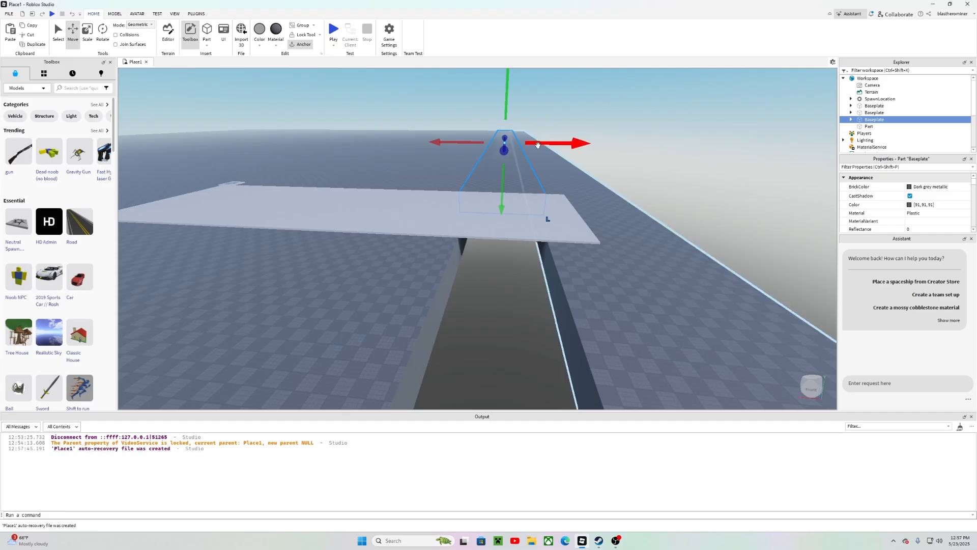
pyautogui.hotkey('ctrl', 'd')
# Step: Move the strip copy about 72 studs along its length
pyautogui.moveTo(505, 153); pyautogui.dragTo(511, 248)
pyautogui.moveTo(713, 165); pyautogui.dragTo(712, 165, button='right')
pyautogui.press('s')
pyautogui.press('d')
pyautogui.moveTo(631, 215); pyautogui.dragTo(435, 351)
pyautogui.press('d')
pyautogui.moveTo(618, 216); pyautogui.dragTo(618, 217, button='right')
pyautogui.moveTo(552, 278); pyautogui.dragTo(440, 252)
pyautogui.moveTo(486, 246); pyautogui.dragTo(487, 246, button='right')
pyautogui.press('s')
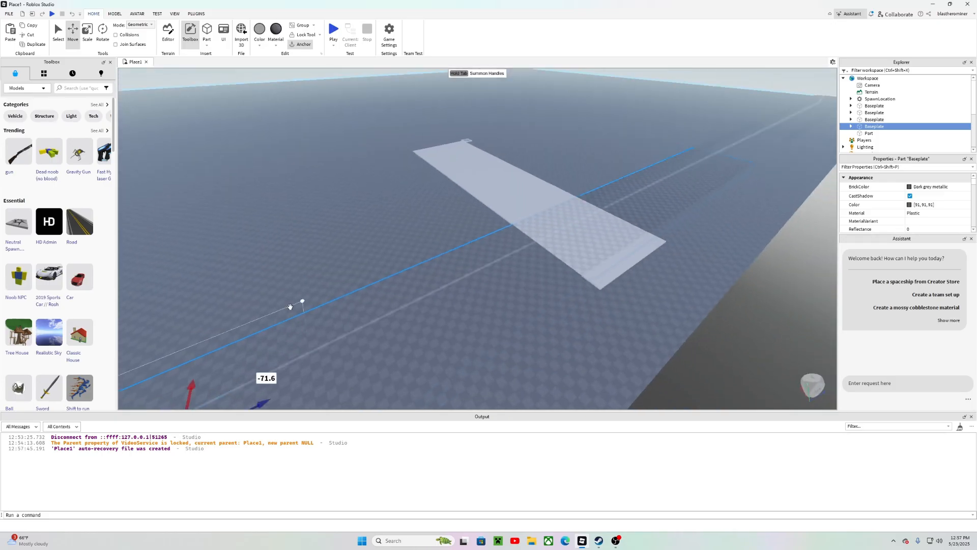
pyautogui.moveTo(349, 338); pyautogui.dragTo(332, 351)
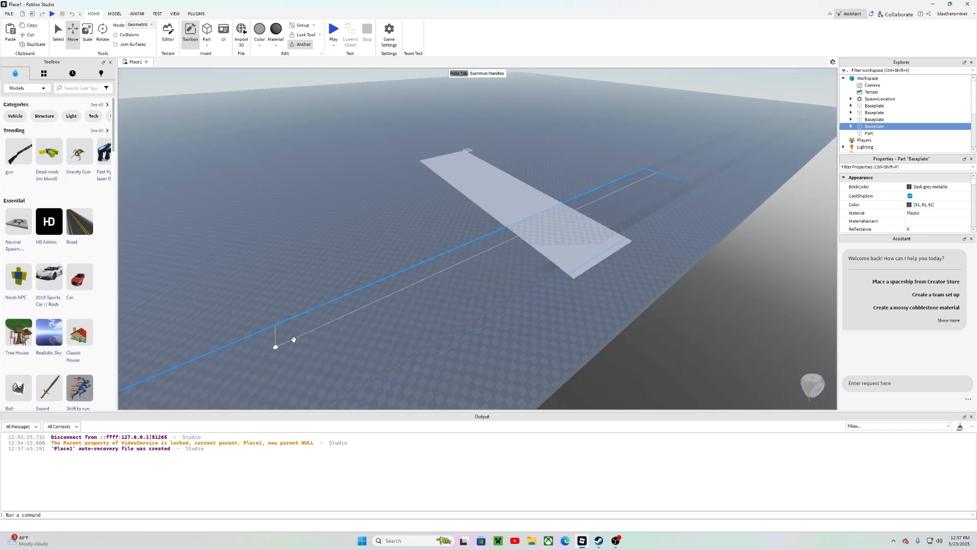
# Step: Select the large Part platform and shrink it along one side with the Scale tool
pyautogui.moveTo(494, 208); pyautogui.dragTo(494, 207, button='right')
pyautogui.moveTo(471, 231); pyautogui.dragTo(262, 191)
pyautogui.moveTo(587, 246)
pyautogui.mouseDown(button='right')
pyautogui.moveTo(615, 246)
pyautogui.moveTo(596, 211)
pyautogui.moveTo(603, 253)
pyautogui.mouseUp(button='right')
pyautogui.press('w')
pyautogui.press('w')
pyautogui.click(540, 247)
pyautogui.press('d')
pyautogui.press('d')
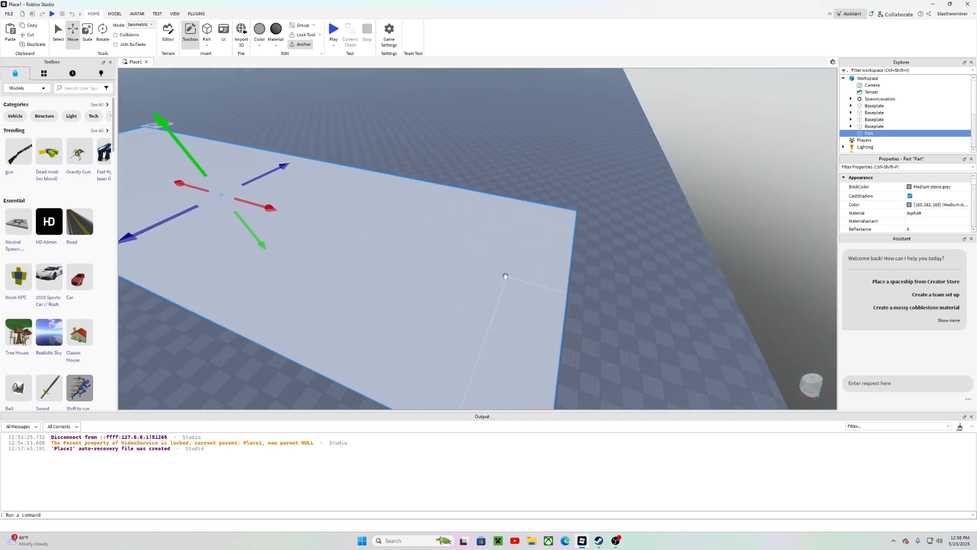
pyautogui.click(85, 43)
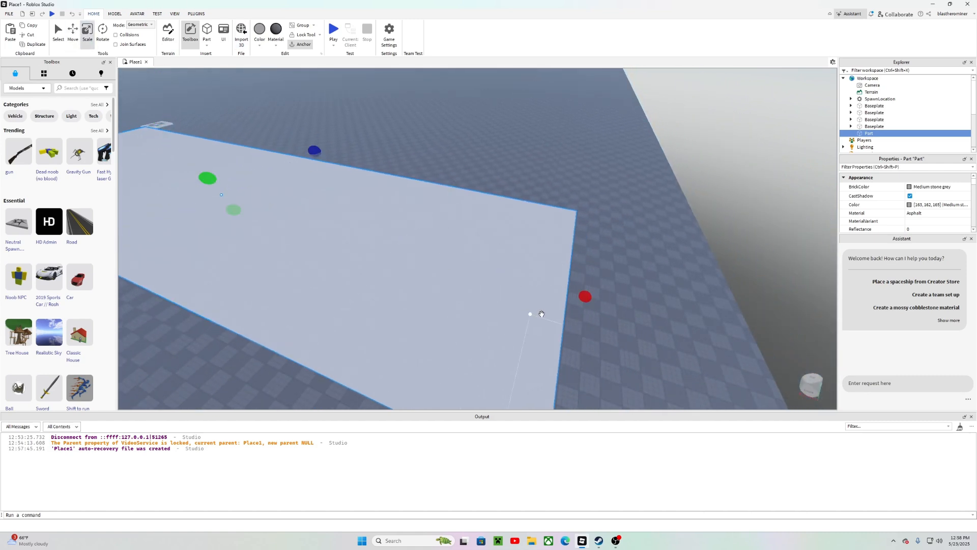
pyautogui.moveTo(586, 305); pyautogui.dragTo(382, 244)
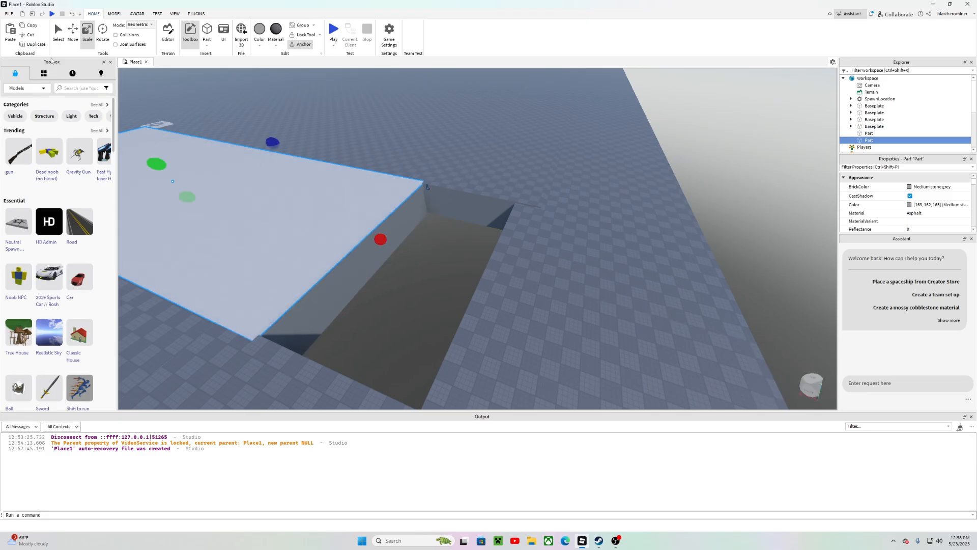
# Step: Move the second Part platform about 46 studs along its X axis
pyautogui.moveTo(216, 195); pyautogui.dragTo(811, 357)
pyautogui.moveTo(429, 277); pyautogui.dragTo(605, 289, button='right')
pyautogui.moveTo(565, 277); pyautogui.dragTo(652, 262)
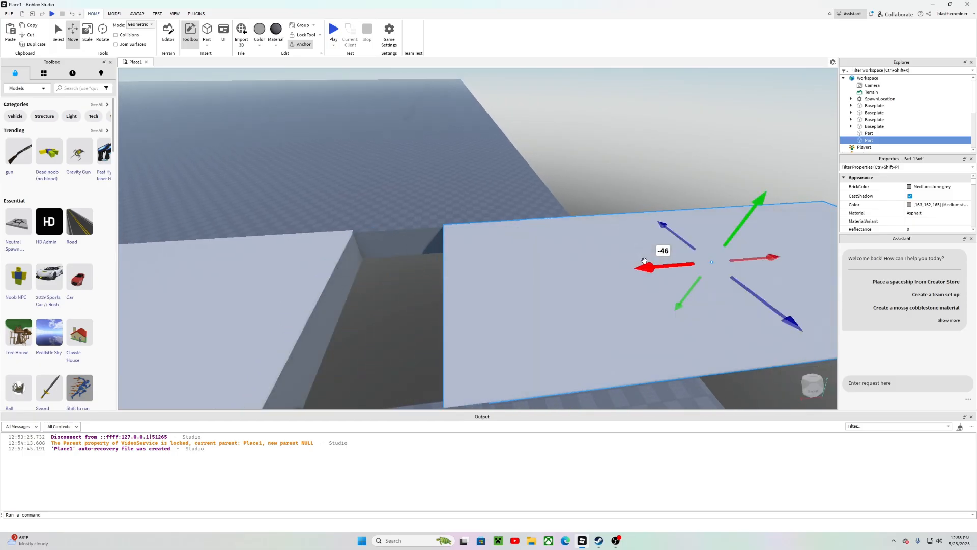
pyautogui.moveTo(652, 262); pyautogui.dragTo(530, 264, button='right')
# Step: Scale the second Part platform down to a small square
pyautogui.press('s')
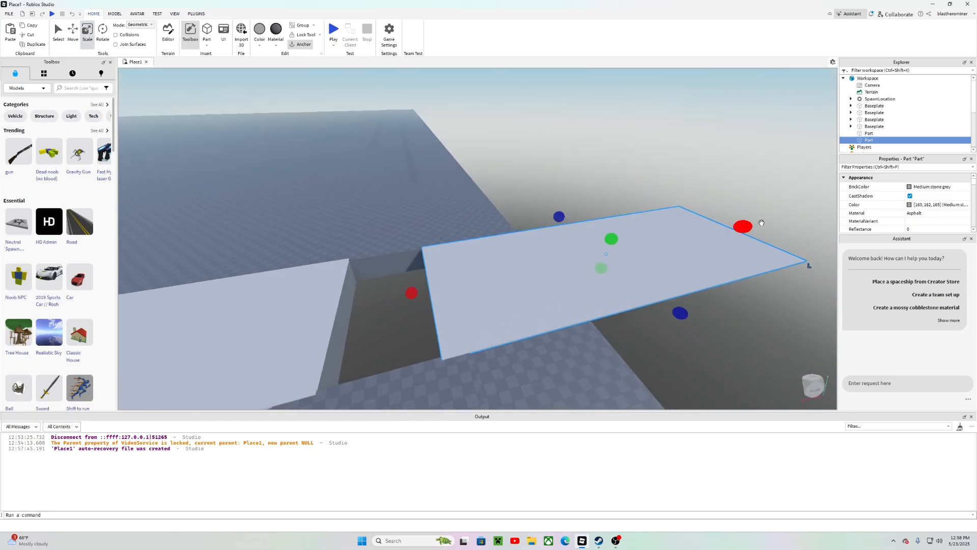
pyautogui.moveTo(761, 223); pyautogui.dragTo(587, 309)
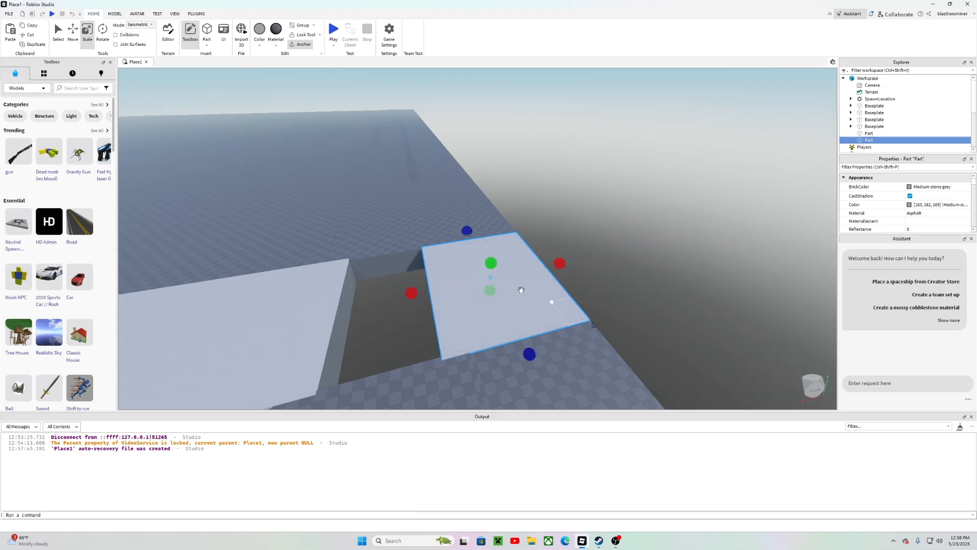
pyautogui.moveTo(521, 288); pyautogui.dragTo(517, 284, button='right')
# Step: Select the small Part platform and duplicate it
pyautogui.click(629, 260)
pyautogui.moveTo(629, 259); pyautogui.dragTo(530, 270, button='right')
pyautogui.press('d')
pyautogui.click(506, 239)
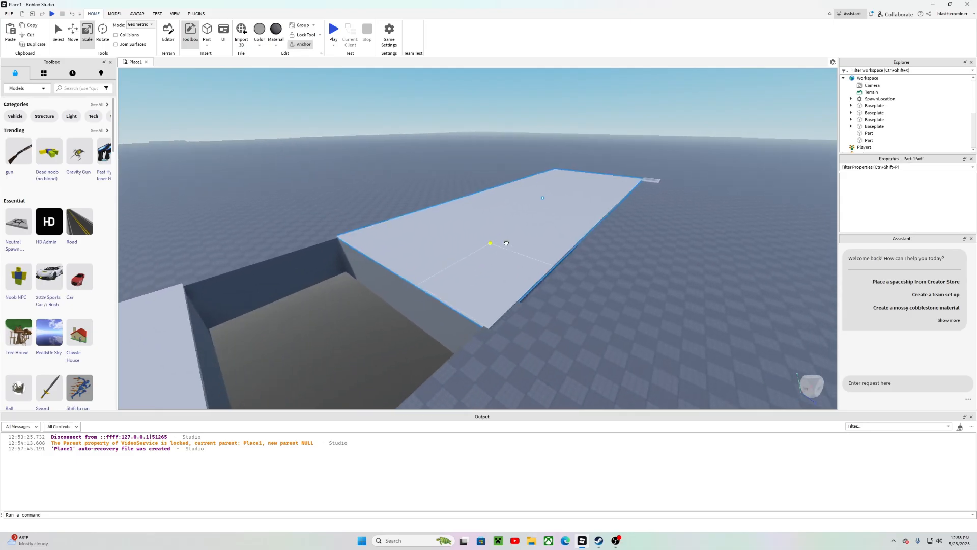
pyautogui.moveTo(474, 243); pyautogui.dragTo(481, 244, button='right')
pyautogui.press('s')
pyautogui.press('w')
pyautogui.press('s')
pyautogui.press('w')
pyautogui.press('s')
pyautogui.moveTo(481, 244); pyautogui.dragTo(484, 245, button='right')
pyautogui.hotkey('ctrl', 'd')
pyautogui.press('s')
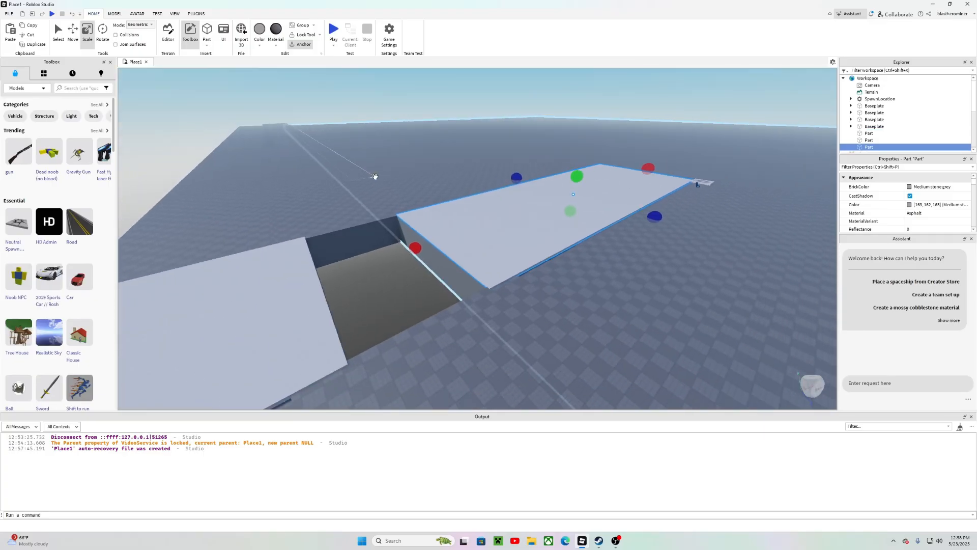
# Step: Move the platform copy about 54 studs across the gap beside the strip
pyautogui.press('Delete')
pyautogui.moveTo(320, 248); pyautogui.dragTo(328, 248, button='right')
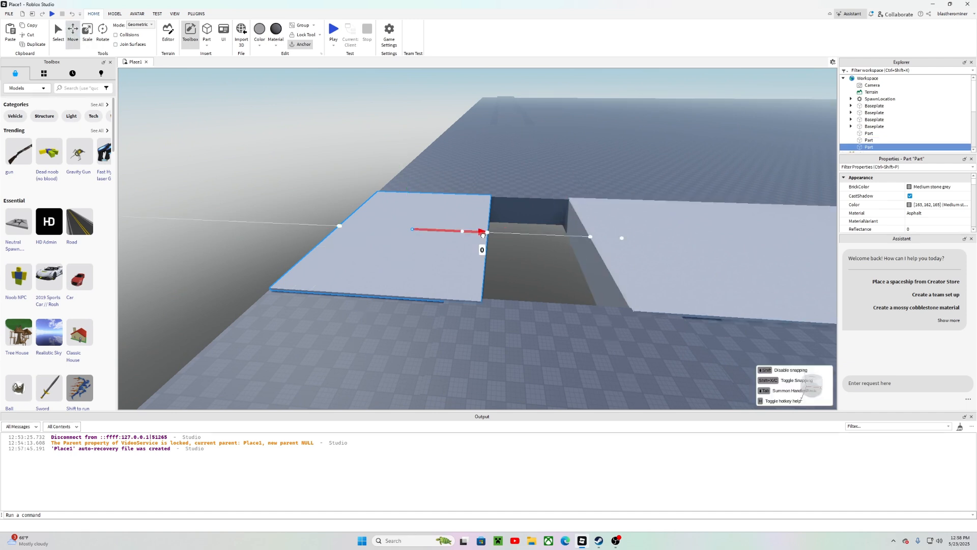
pyautogui.moveTo(483, 234); pyautogui.dragTo(596, 250)
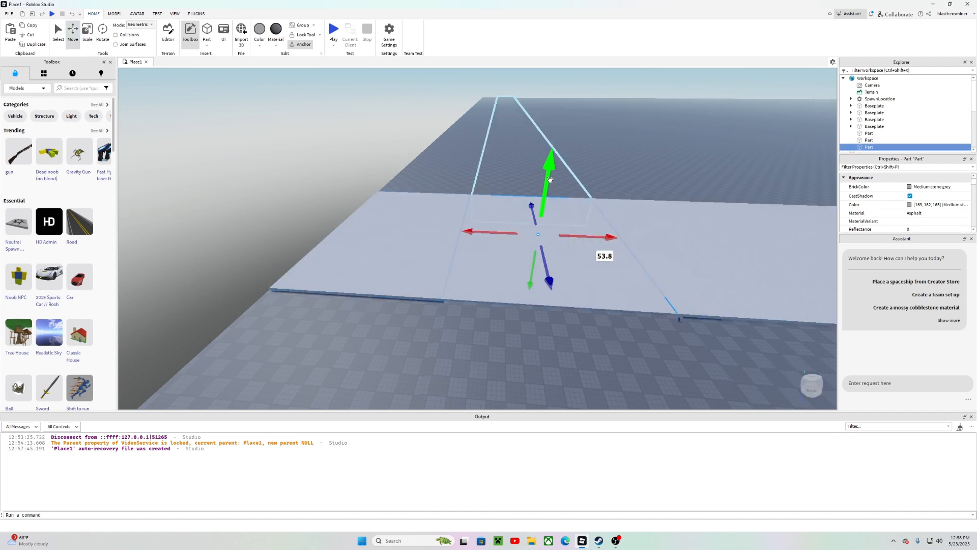
pyautogui.moveTo(549, 179); pyautogui.dragTo(541, 214)
pyautogui.click(328, 123)
pyautogui.moveTo(328, 123); pyautogui.dragTo(386, 146, button='right')
pyautogui.press('d')
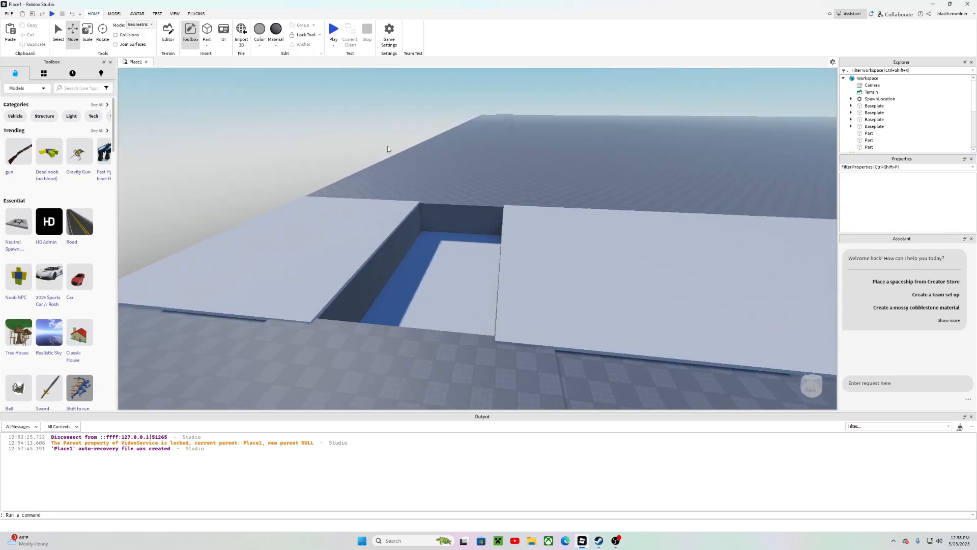
# Step: Play-test the map by walking and jumping the character across the platforms, then stop the test
pyautogui.press('F5')
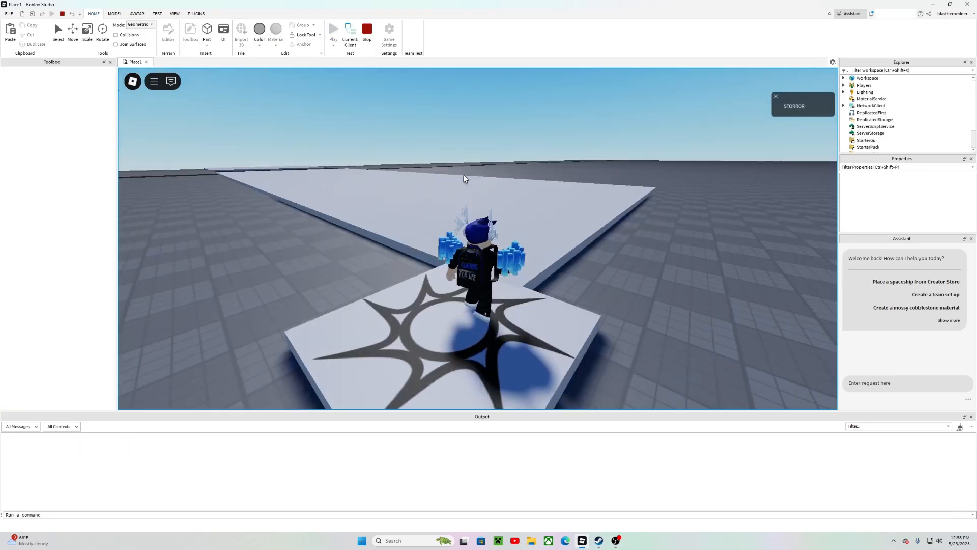
pyautogui.press('w')
pyautogui.moveTo(464, 175); pyautogui.dragTo(347, 175, button='right')
pyautogui.press('space')
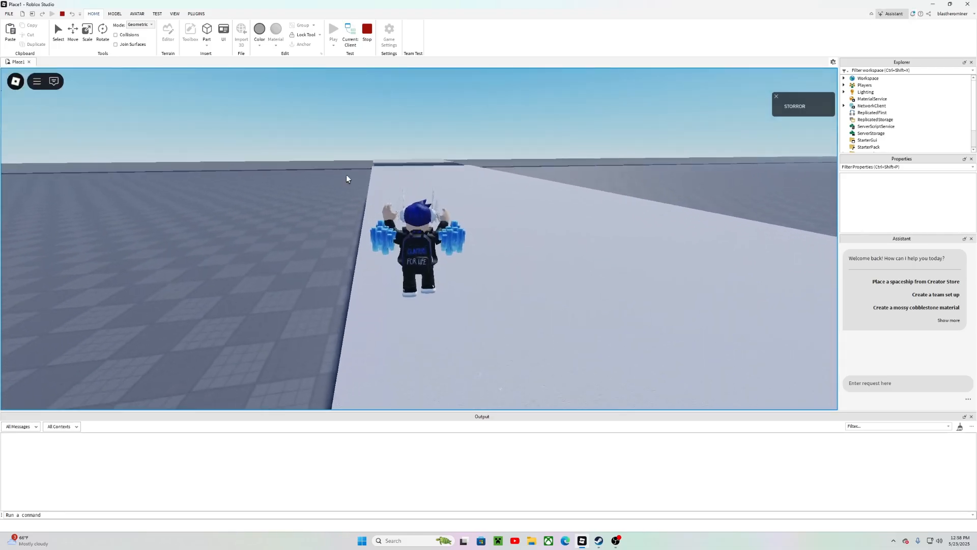
pyautogui.press('w')
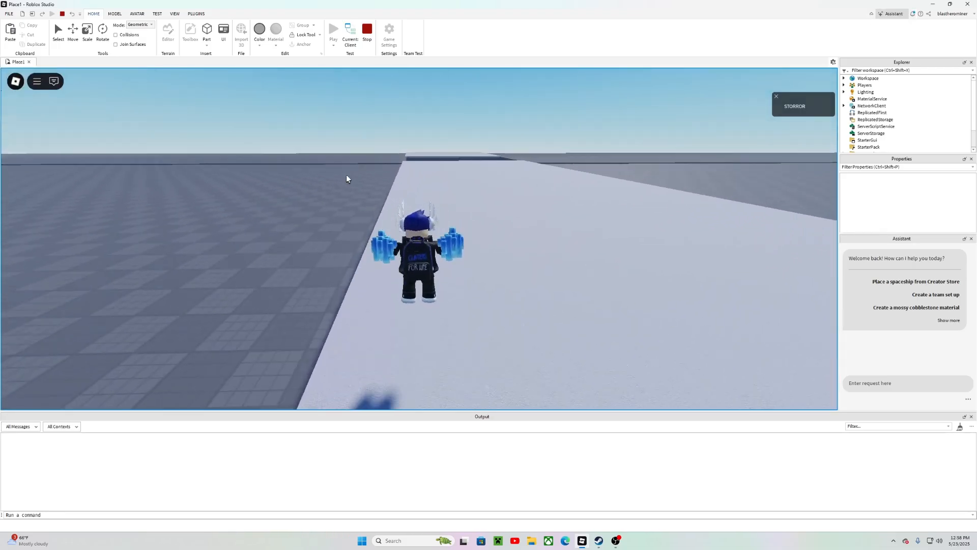
pyautogui.press('a')
pyautogui.moveTo(347, 175); pyautogui.dragTo(347, 176, button='right')
pyautogui.press('w')
pyautogui.press('space')
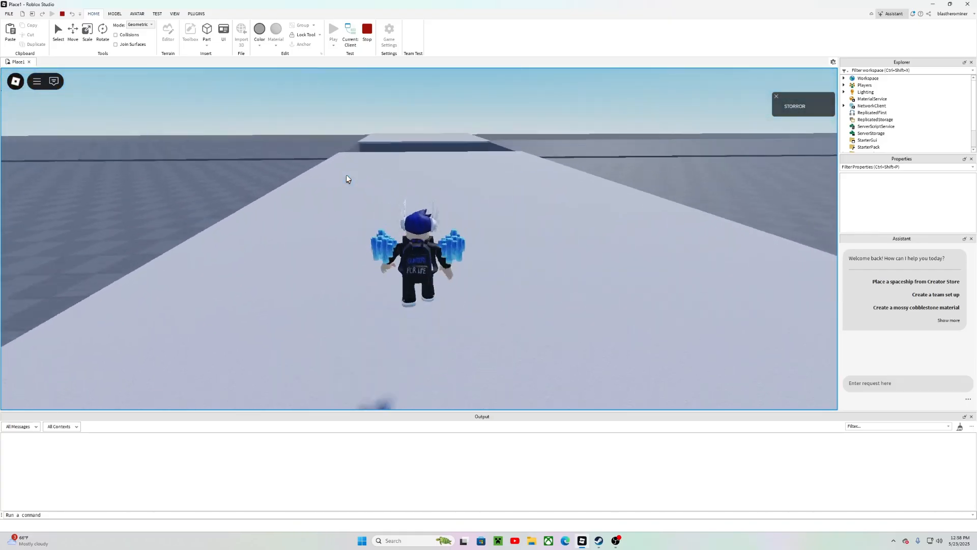
pyautogui.press('w')
pyautogui.press('space')
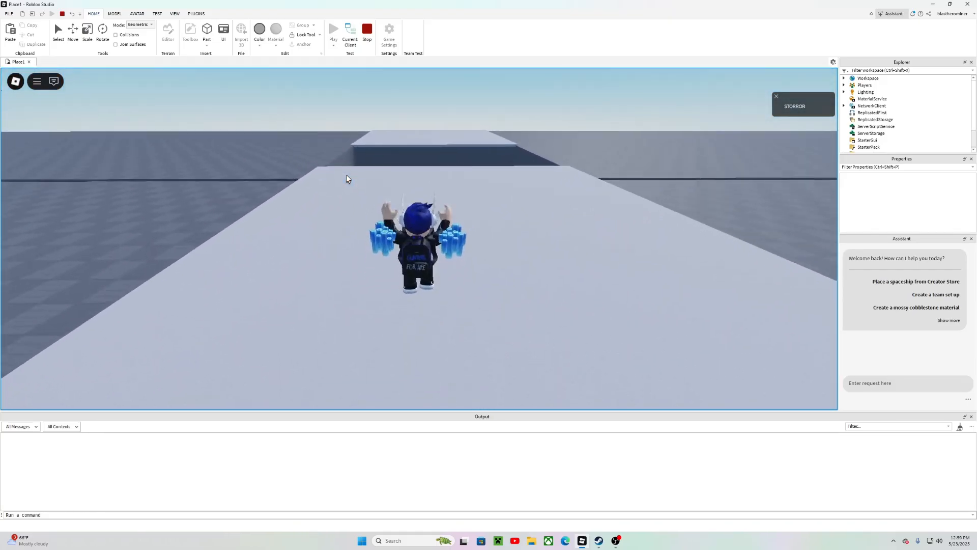
pyautogui.press('w')
pyautogui.press('space')
pyautogui.moveTo(347, 176); pyautogui.dragTo(347, 175, button='right')
pyautogui.press('w')
pyautogui.press('w')
pyautogui.press('space')
pyautogui.press('d')
pyautogui.press('s')
pyautogui.press('w')
pyautogui.press('s')
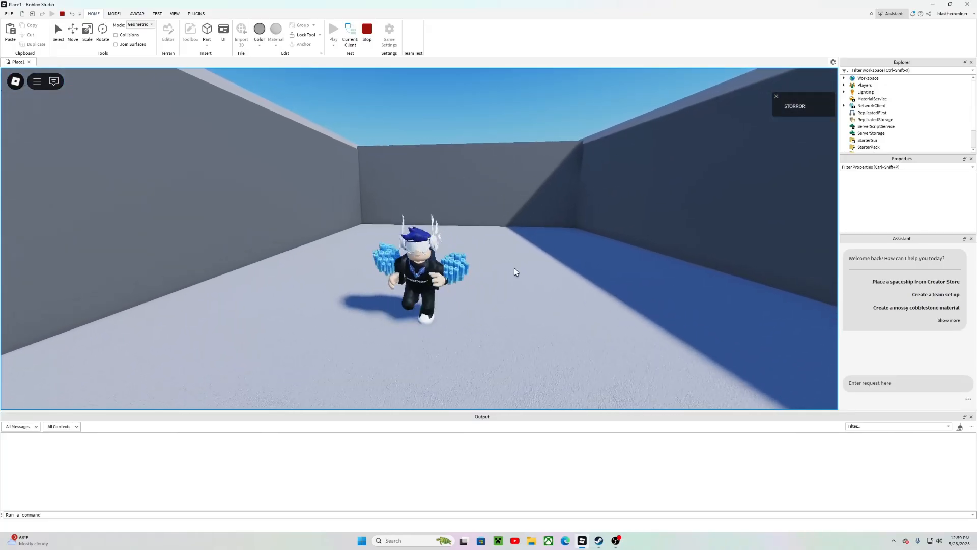
pyautogui.press('w')
pyautogui.press('d')
pyautogui.moveTo(448, 239); pyautogui.dragTo(472, 268, button='right')
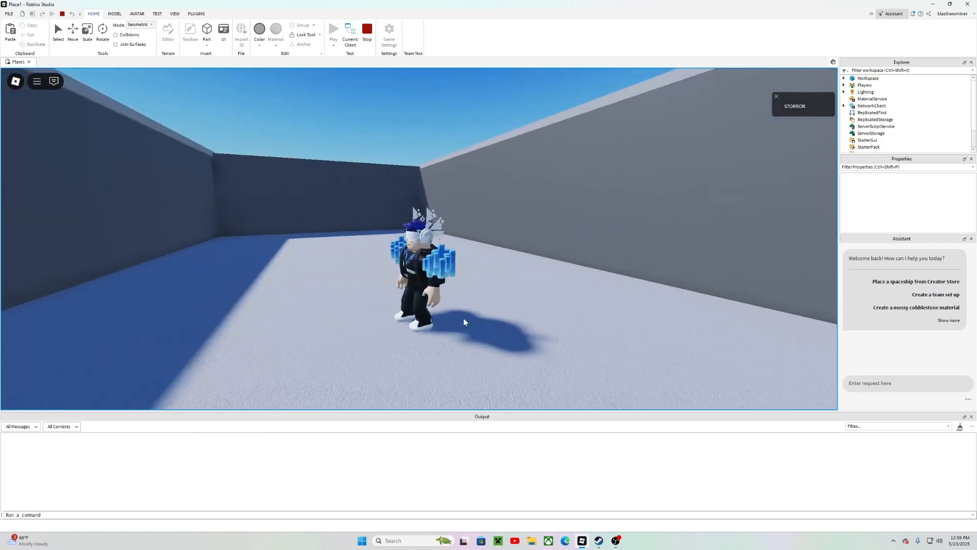
pyautogui.click(367, 31)
# Step: Select a Part platform, raise it about 21 studs and stand it upright as a wall
pyautogui.scroll(3, 529, 145)
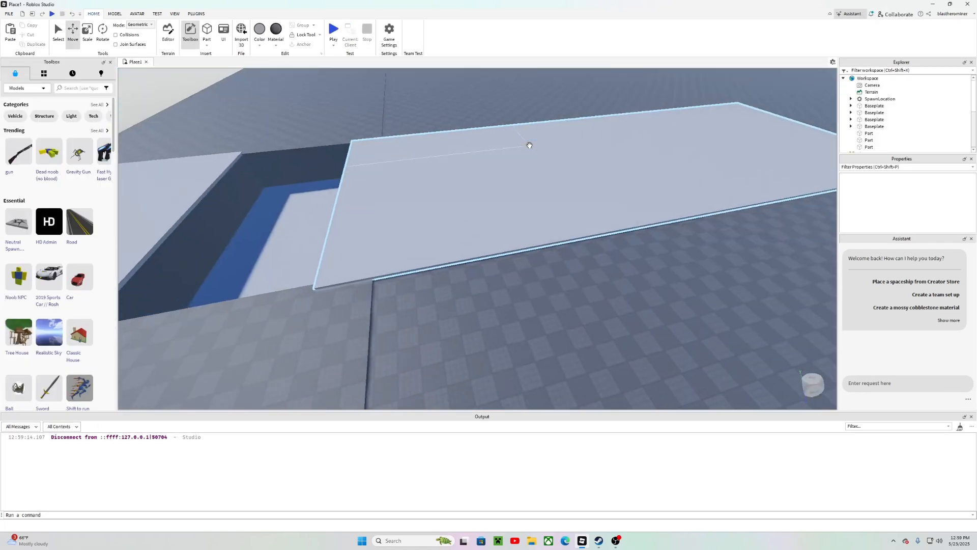
pyautogui.moveTo(573, 216); pyautogui.dragTo(570, 211, button='right')
pyautogui.press('s')
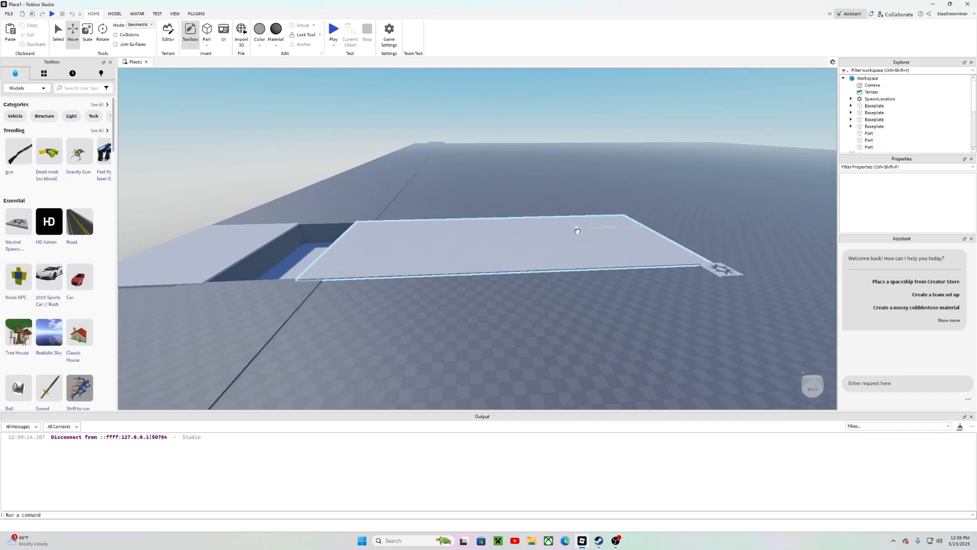
pyautogui.click(559, 243)
pyautogui.moveTo(627, 204); pyautogui.dragTo(627, 204, button='right')
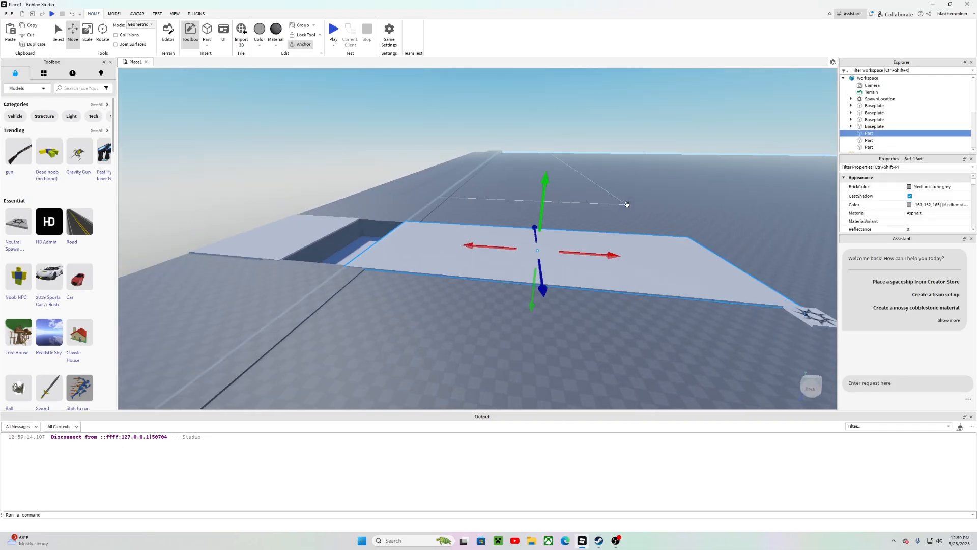
pyautogui.moveTo(542, 218); pyautogui.dragTo(459, 159)
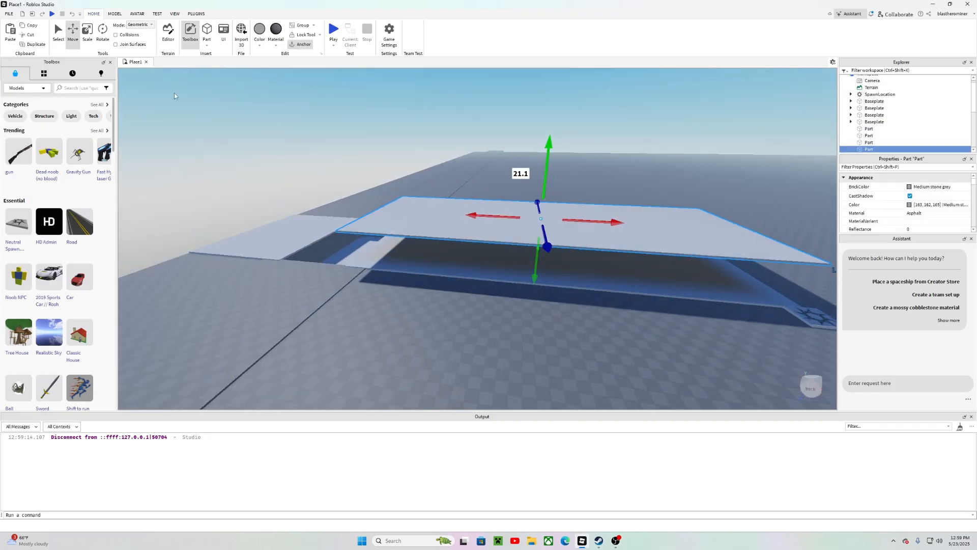
pyautogui.moveTo(545, 233); pyautogui.dragTo(551, 120)
pyautogui.press('w')
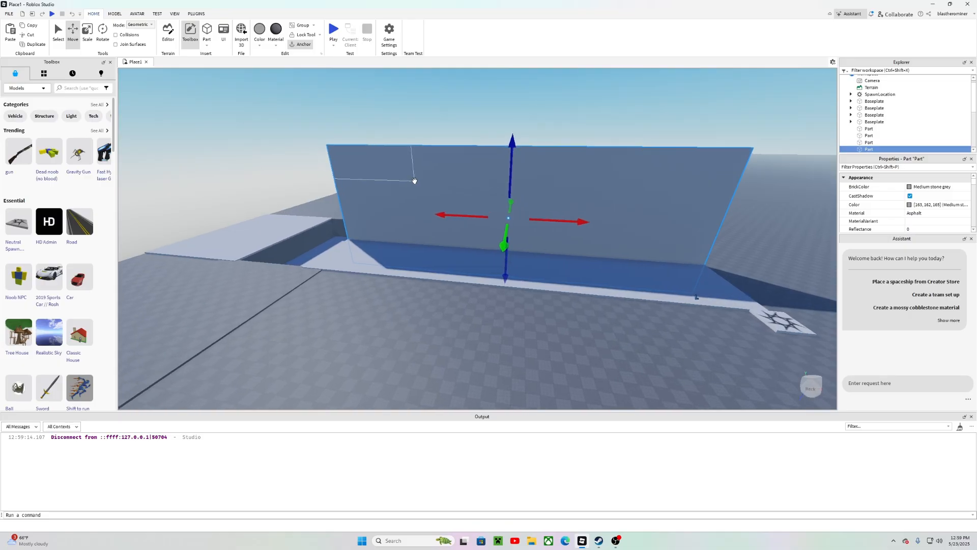
# Step: Move the wall about 39 studs sideways to the edge of the platform
pyautogui.moveTo(414, 179); pyautogui.dragTo(467, 186, button='right')
pyautogui.press('d')
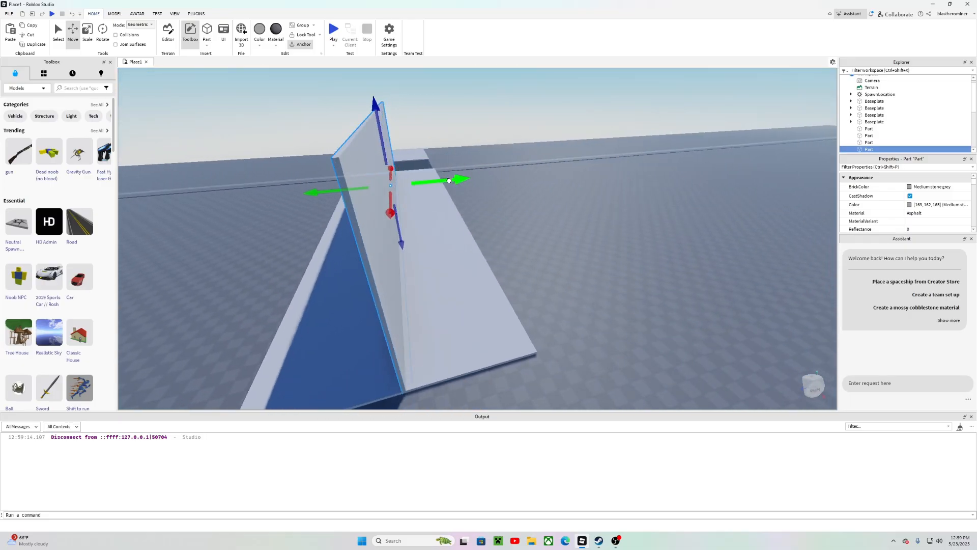
pyautogui.moveTo(467, 186); pyautogui.dragTo(514, 165)
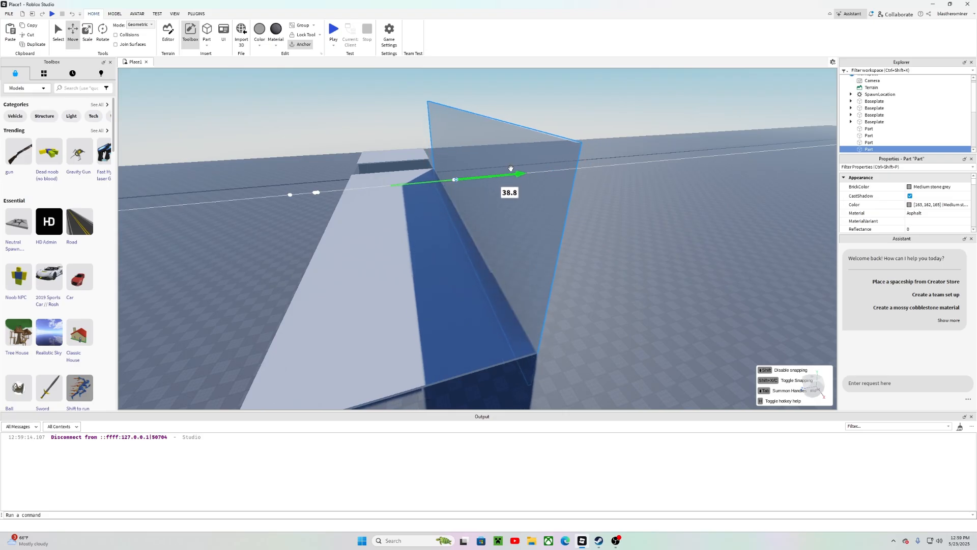
pyautogui.moveTo(511, 168); pyautogui.dragTo(511, 168)
pyautogui.moveTo(542, 191); pyautogui.dragTo(542, 192, button='right')
# Step: Lengthen the wall to about 311 studs with the Scale tool
pyautogui.press('w')
pyautogui.moveTo(514, 258); pyautogui.dragTo(526, 352, button='right')
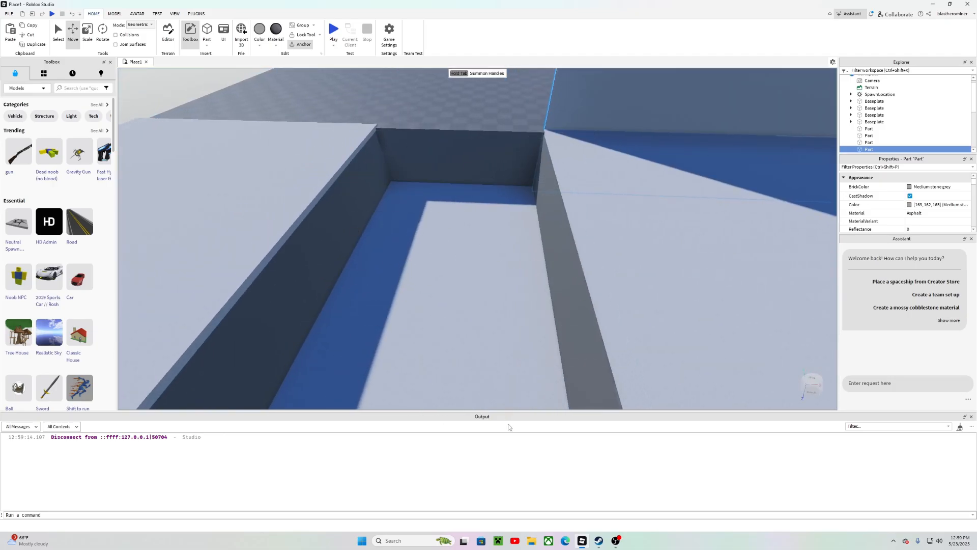
pyautogui.moveTo(394, 302); pyautogui.dragTo(377, 301, button='right')
pyautogui.press('s')
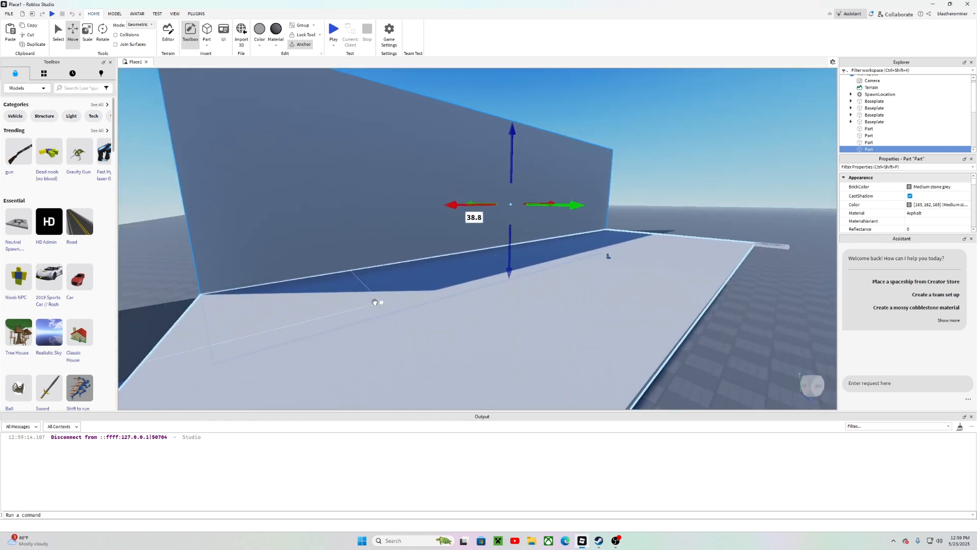
pyautogui.press('s')
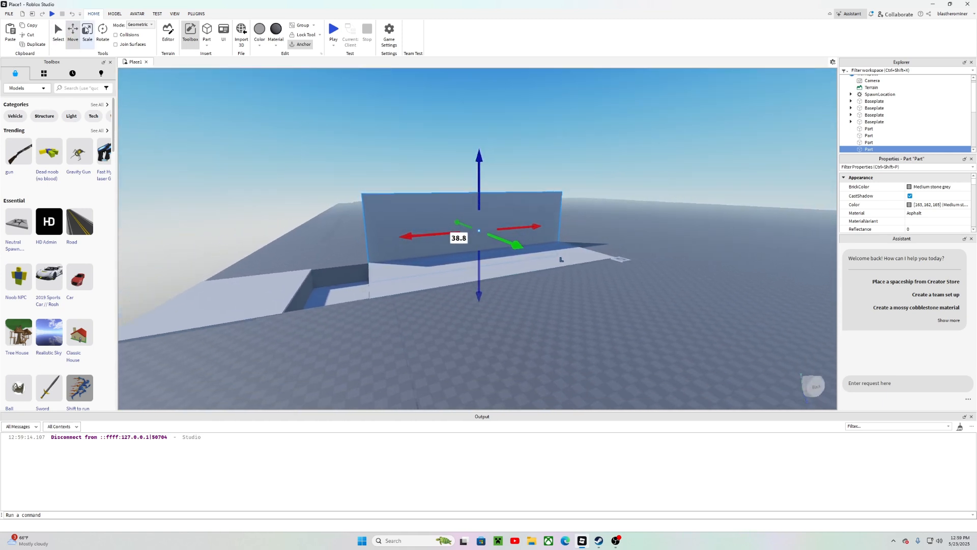
pyautogui.hotkey('ctrl', '3')
pyautogui.moveTo(350, 244); pyautogui.dragTo(284, 250)
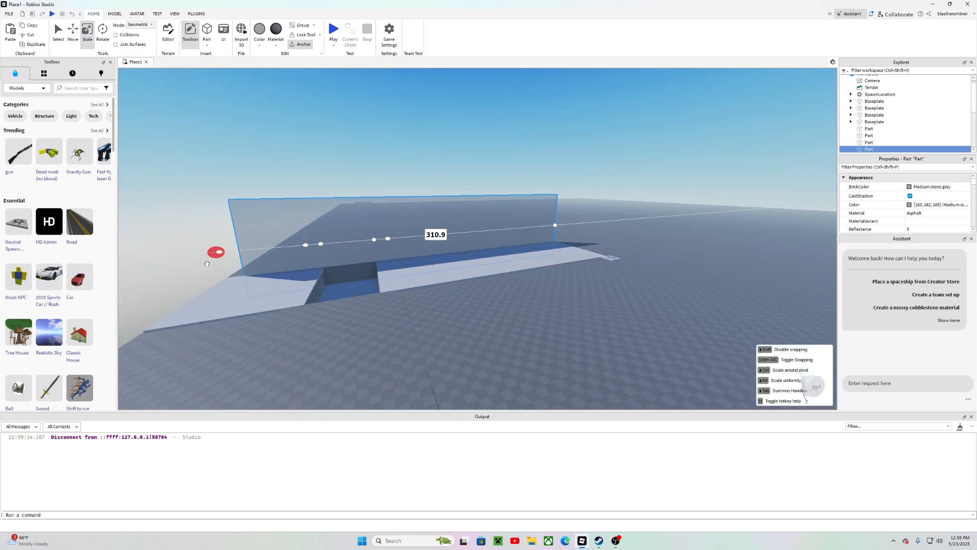
pyautogui.moveTo(194, 269); pyautogui.dragTo(198, 273)
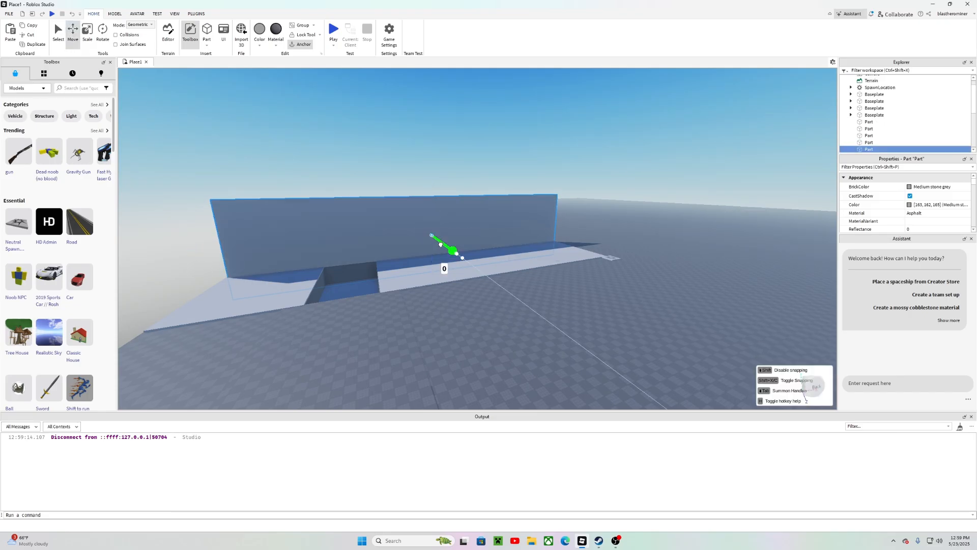
# Step: Shorten the long wall from its end using the Scale tool
pyautogui.moveTo(440, 244); pyautogui.dragTo(465, 273)
pyautogui.click(649, 173)
pyautogui.press('w')
pyautogui.press('d')
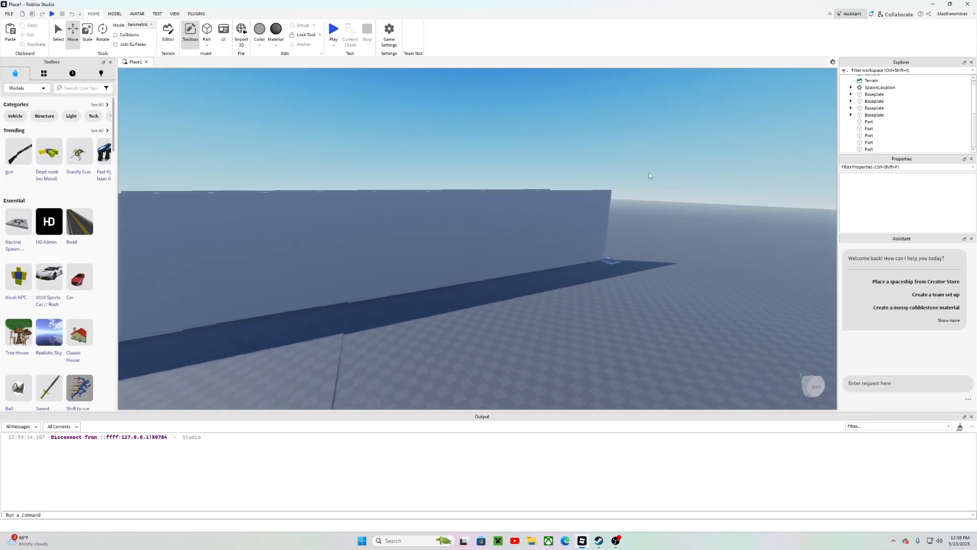
pyautogui.press('w')
pyautogui.moveTo(649, 173); pyautogui.dragTo(390, 273, button='right')
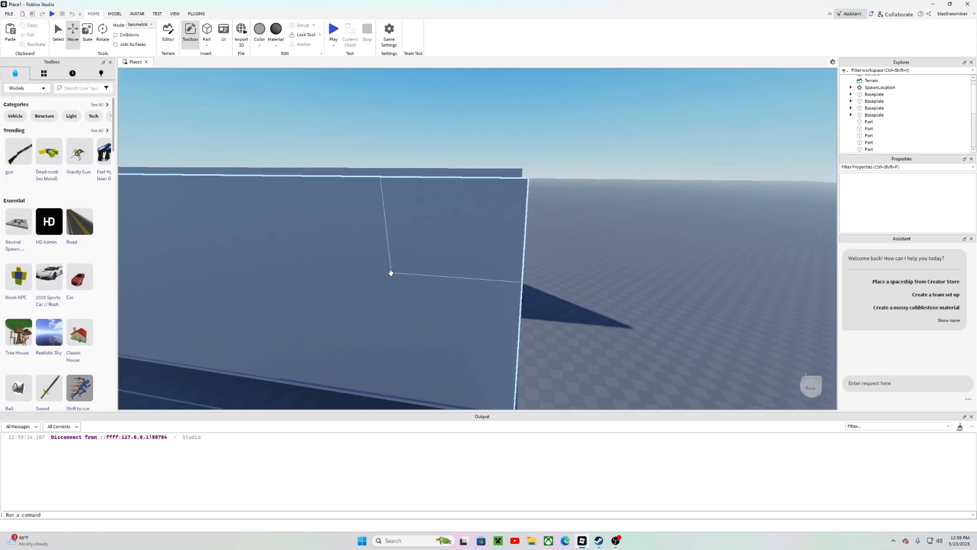
pyautogui.click(391, 273)
pyautogui.press('s')
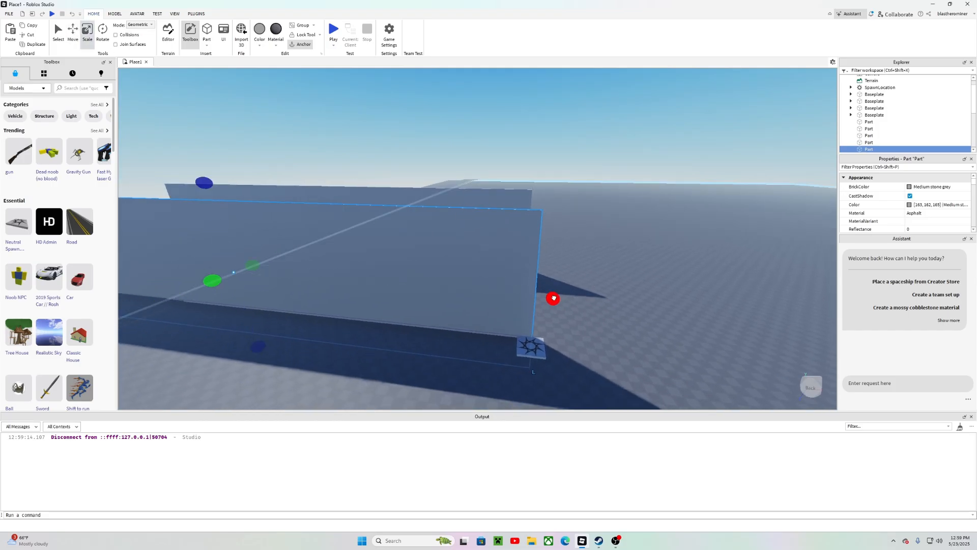
pyautogui.moveTo(553, 299); pyautogui.dragTo(463, 291)
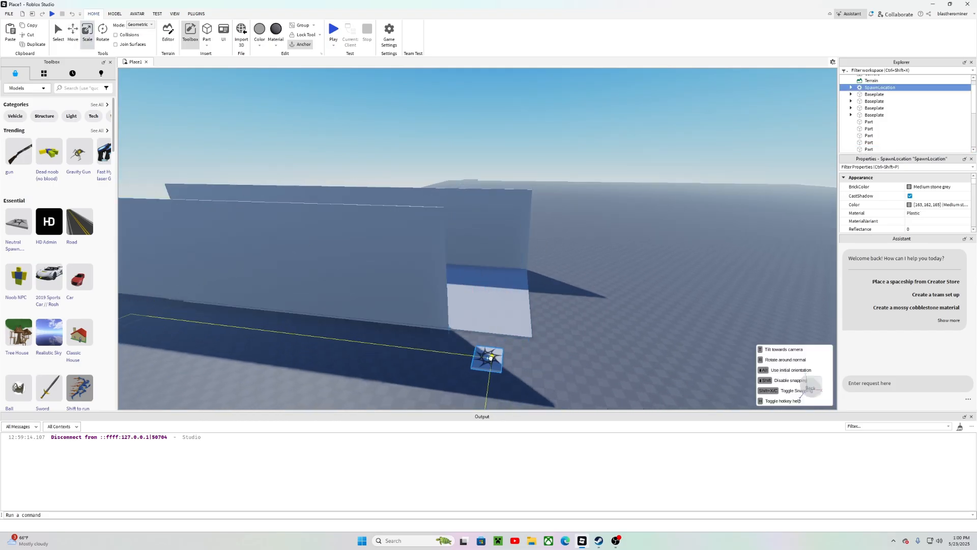
# Step: Select another wall and rotate it about 90° so it stands across the corridor
pyautogui.moveTo(490, 358); pyautogui.dragTo(482, 357)
pyautogui.press('d')
pyautogui.moveTo(561, 307); pyautogui.dragTo(539, 290, button='right')
pyautogui.click(476, 260)
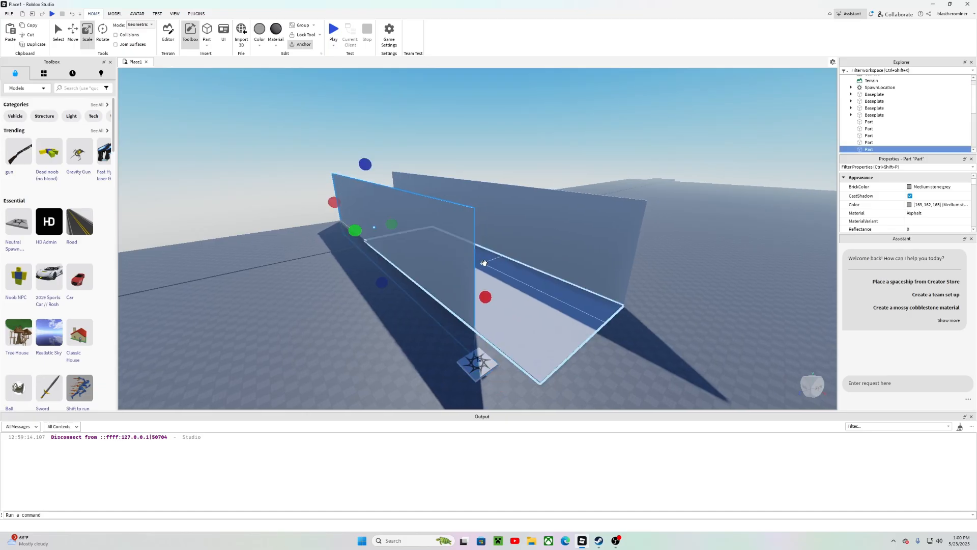
pyautogui.press('d')
pyautogui.moveTo(670, 287); pyautogui.dragTo(670, 286, button='right')
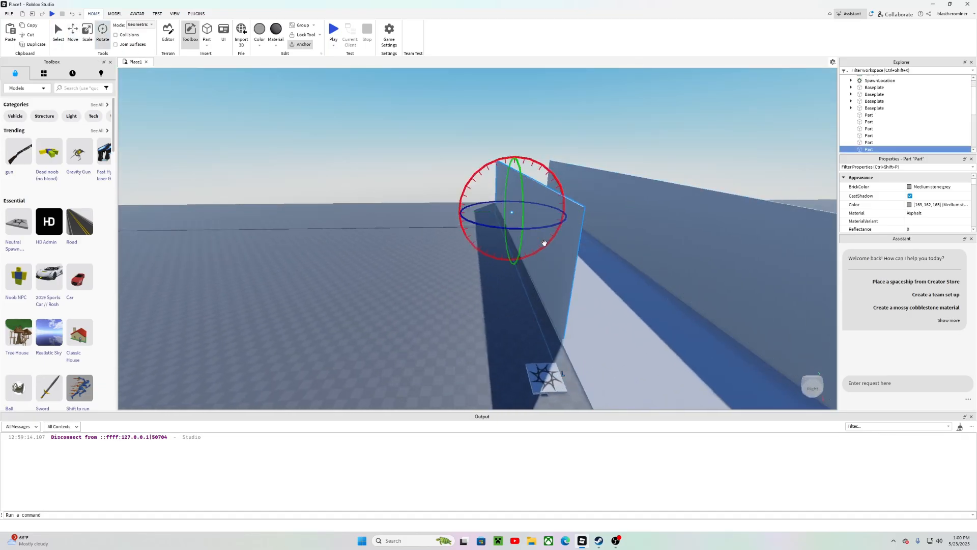
pyautogui.moveTo(542, 231); pyautogui.dragTo(450, 219)
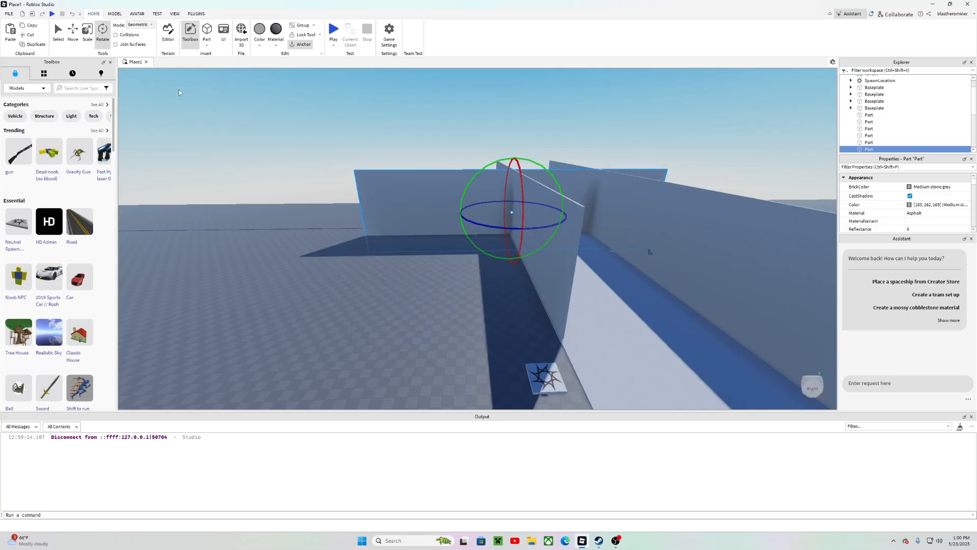
pyautogui.moveTo(530, 233); pyautogui.dragTo(543, 267)
pyautogui.moveTo(543, 267); pyautogui.dragTo(544, 261, button='right')
pyautogui.moveTo(544, 258); pyautogui.dragTo(544, 258)
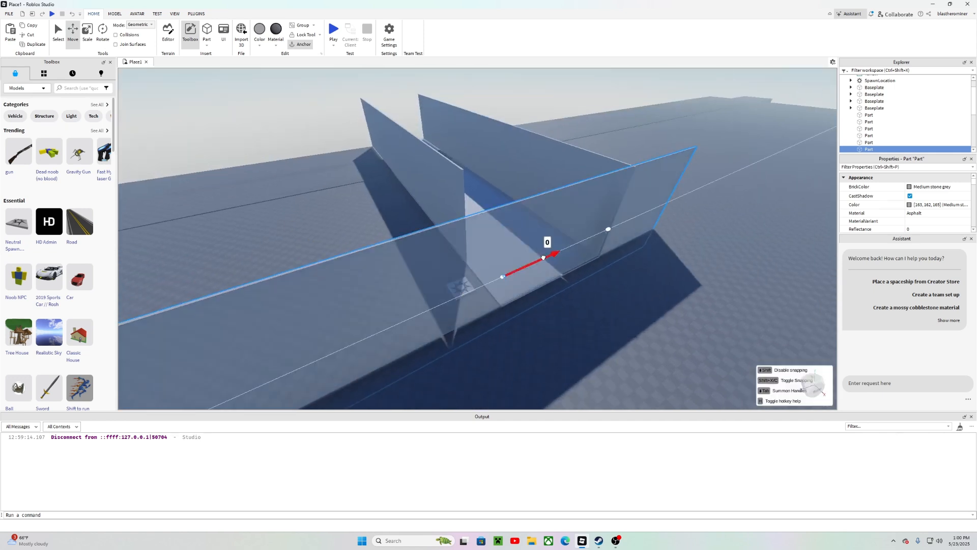
# Step: Scale both ends of the crosswise wall so it fits the corridor's width
pyautogui.moveTo(597, 239); pyautogui.dragTo(489, 153)
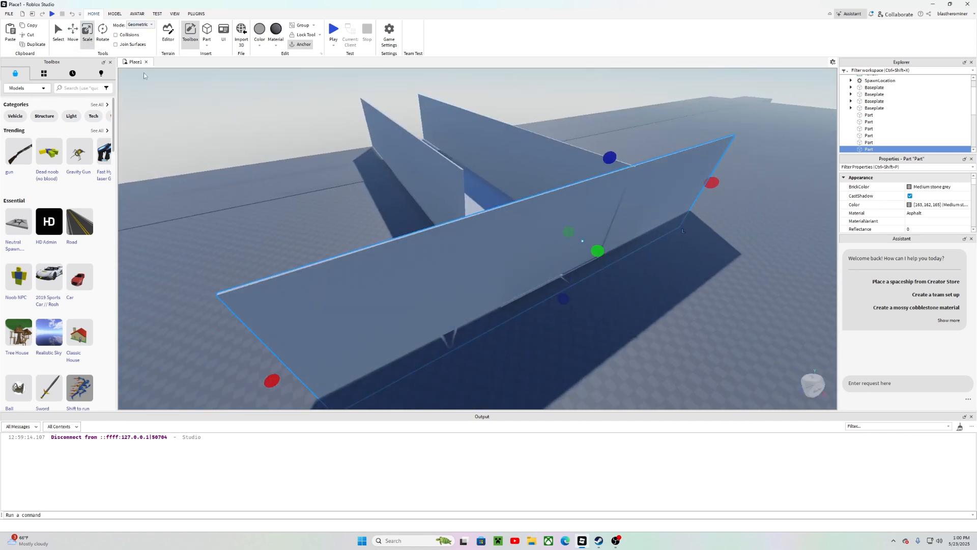
pyautogui.moveTo(276, 382); pyautogui.dragTo(495, 289)
pyautogui.moveTo(709, 184); pyautogui.dragTo(628, 239)
pyautogui.moveTo(627, 239); pyautogui.dragTo(628, 235, button='right')
# Step: Duplicate the crosswise wall and move the copy about 103 studs to close the corridor's other end
pyautogui.hotkey('ctrl', 'd')
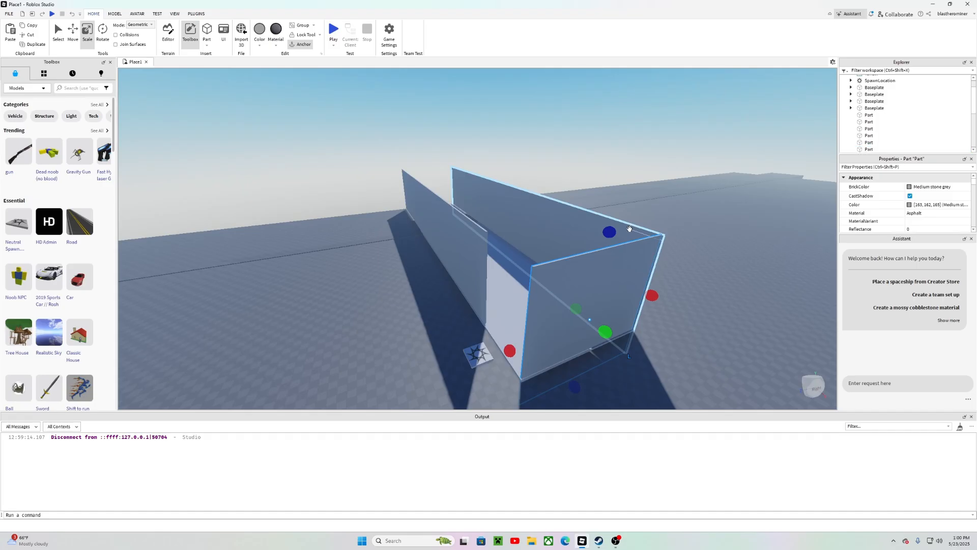
pyautogui.press('w')
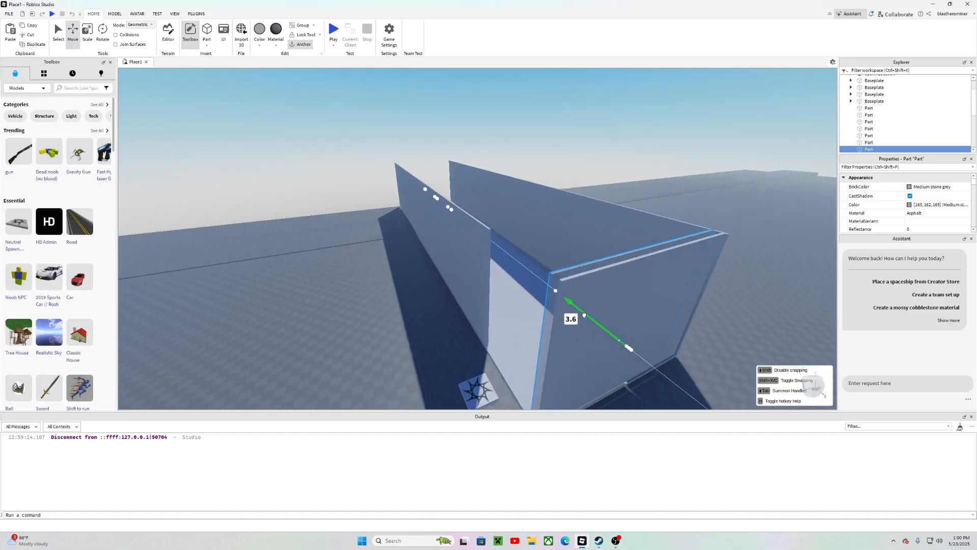
pyautogui.press('w')
pyautogui.moveTo(429, 209); pyautogui.dragTo(438, 210, button='right')
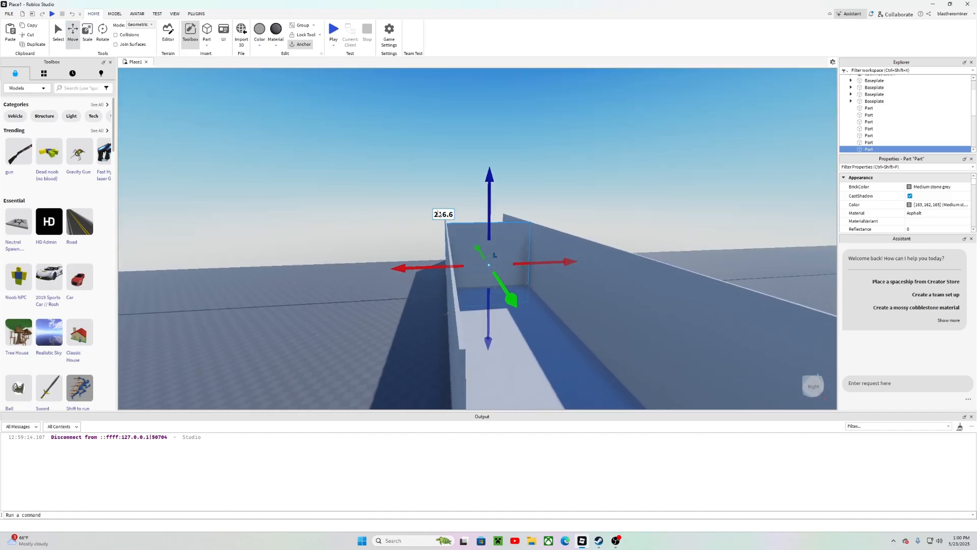
pyautogui.press('w')
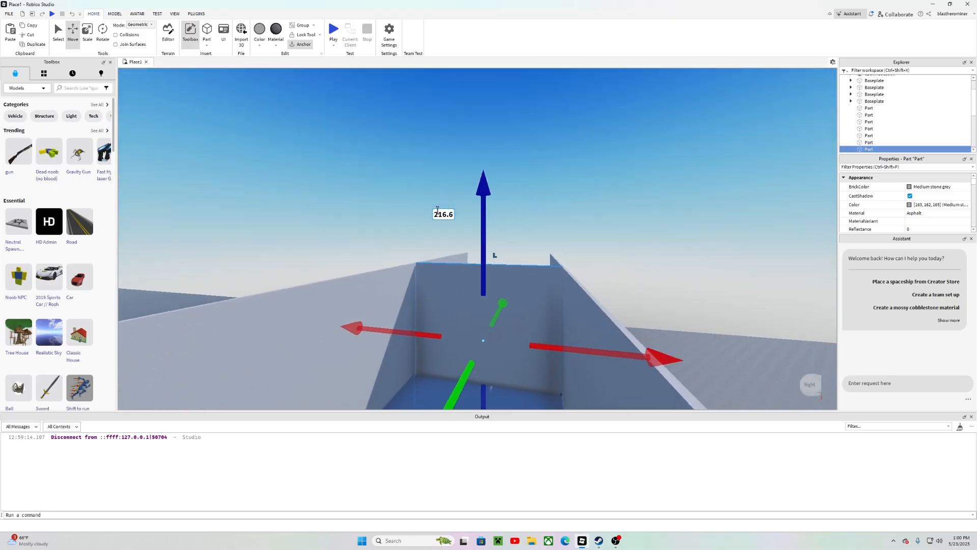
pyautogui.press('w')
pyautogui.moveTo(438, 210); pyautogui.dragTo(438, 210, button='right')
pyautogui.press('d')
pyautogui.moveTo(468, 244); pyautogui.dragTo(557, 410)
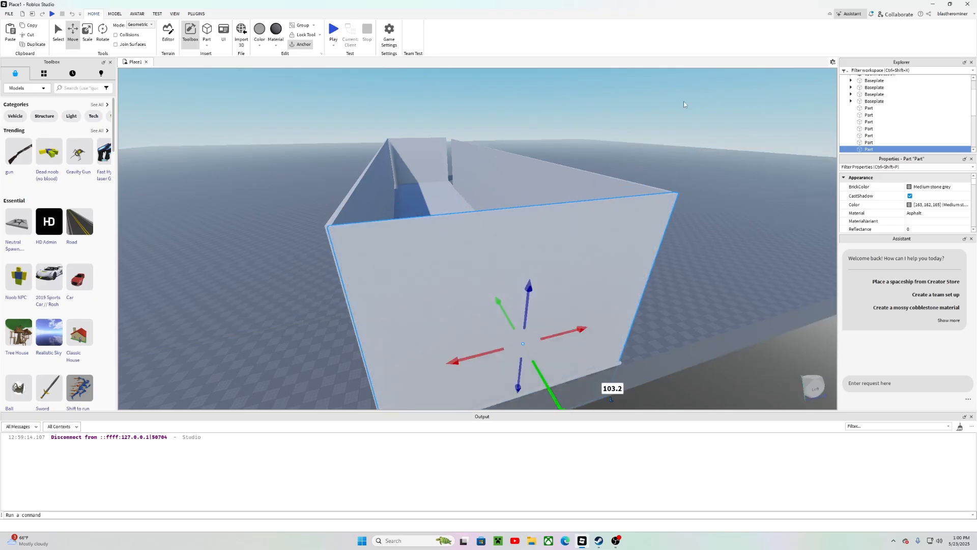
# Step: Nudge a wall piece slightly along its green axis to close the gap at the corridor corner
pyautogui.click(669, 102)
pyautogui.press('w')
pyautogui.moveTo(669, 103); pyautogui.dragTo(667, 100, button='right')
pyautogui.press('d')
pyautogui.press('d')
pyautogui.press('w')
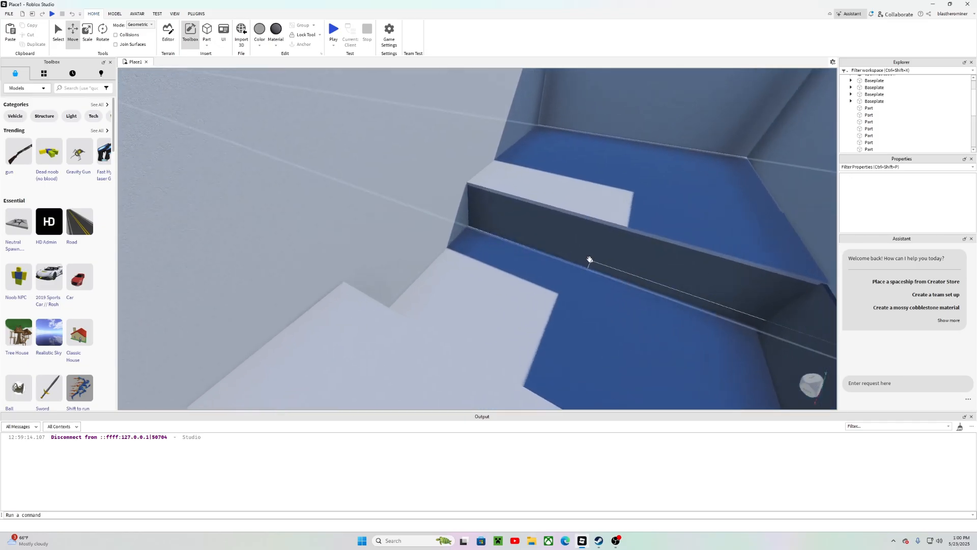
pyautogui.press('w')
pyautogui.moveTo(590, 259); pyautogui.dragTo(585, 188, button='right')
pyautogui.click(596, 191)
pyautogui.press('s')
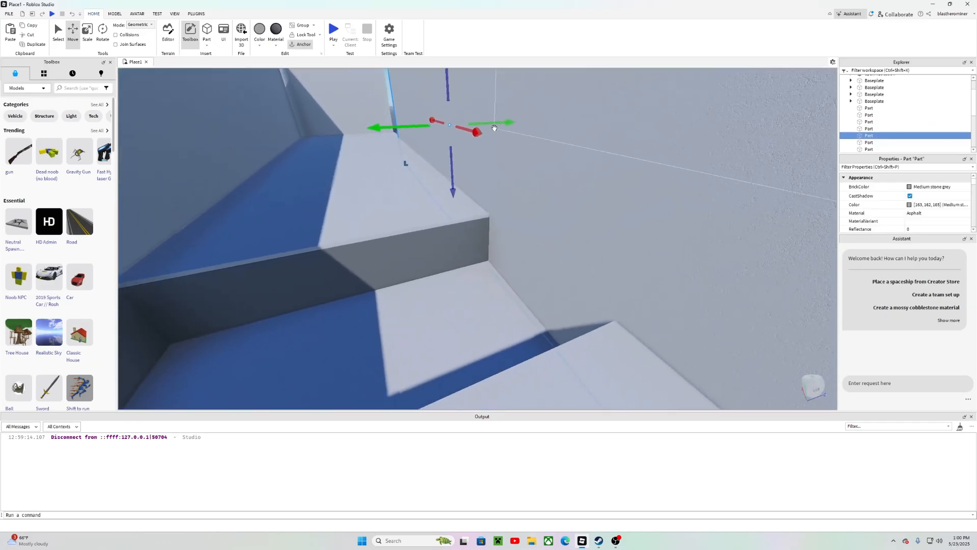
pyautogui.moveTo(497, 123); pyautogui.dragTo(501, 124)
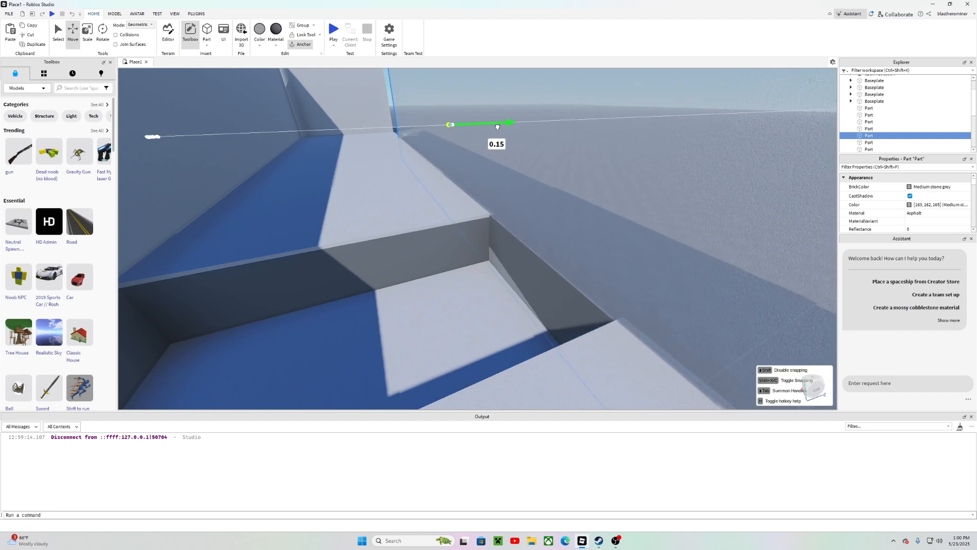
pyautogui.moveTo(499, 127); pyautogui.dragTo(497, 124)
pyautogui.moveTo(498, 124); pyautogui.dragTo(498, 125, button='right')
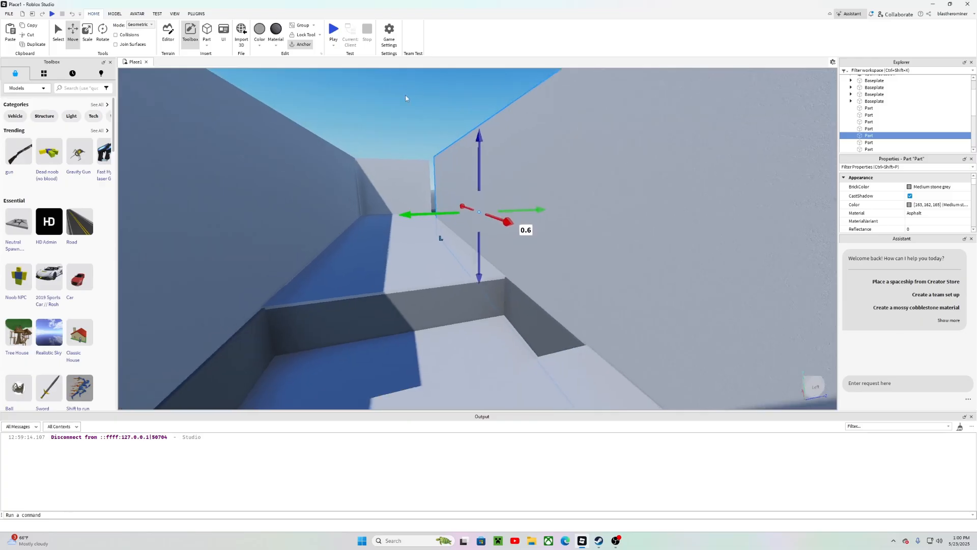
# Step: Undo the accidental move of a wall piece
pyautogui.click(408, 83)
pyautogui.moveTo(407, 84); pyautogui.dragTo(397, 83, button='right')
pyautogui.press('s')
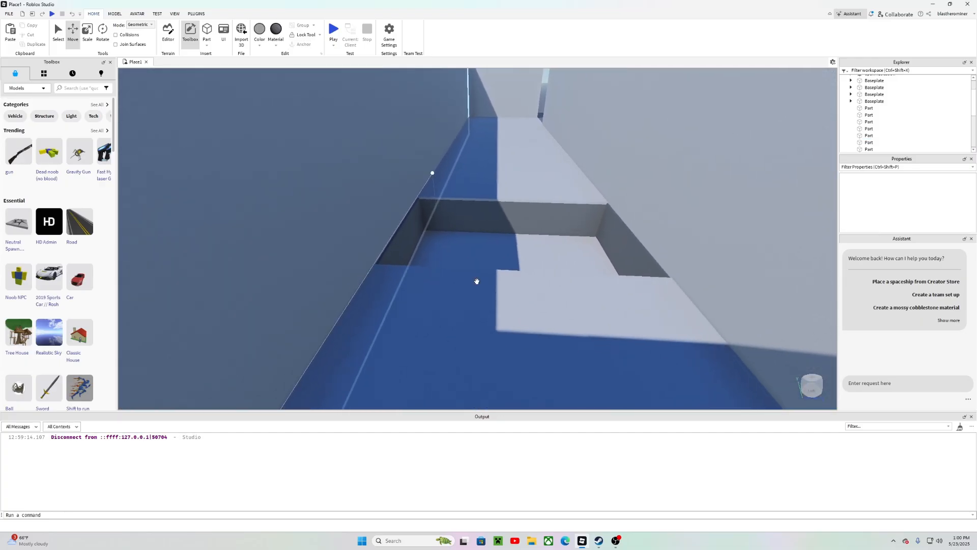
pyautogui.moveTo(506, 229); pyautogui.dragTo(506, 229, button='right')
pyautogui.press('w')
pyautogui.press('w')
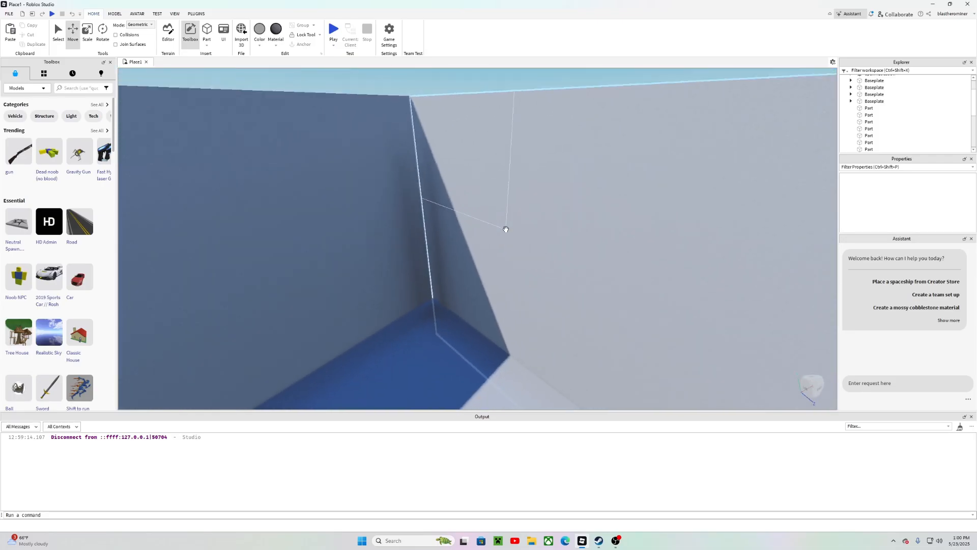
pyautogui.press('s')
pyautogui.moveTo(506, 229); pyautogui.dragTo(462, 233)
pyautogui.hotkey('ctrl', 'z')
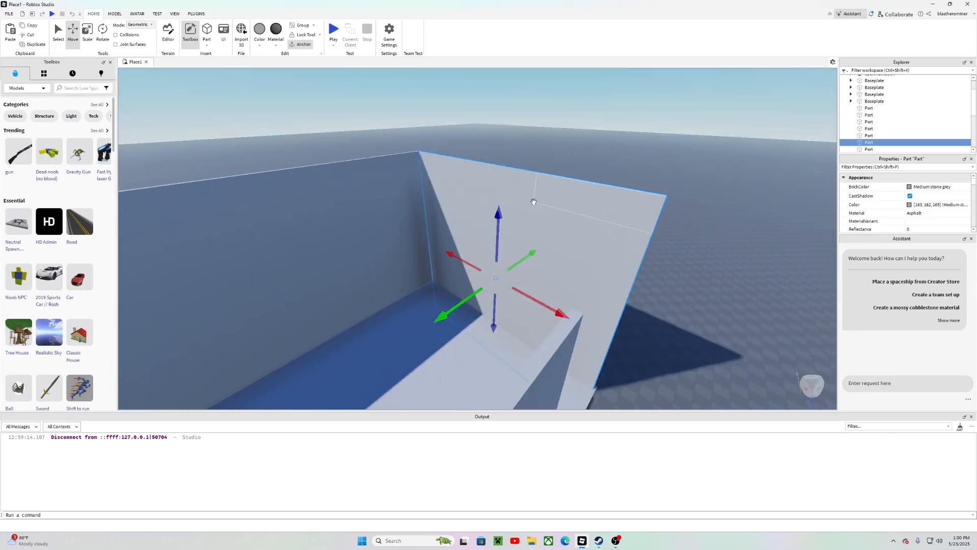
# Step: Nudge the end wall about 1 stud along its green axis
pyautogui.press('d')
pyautogui.moveTo(717, 169); pyautogui.dragTo(718, 168, button='right')
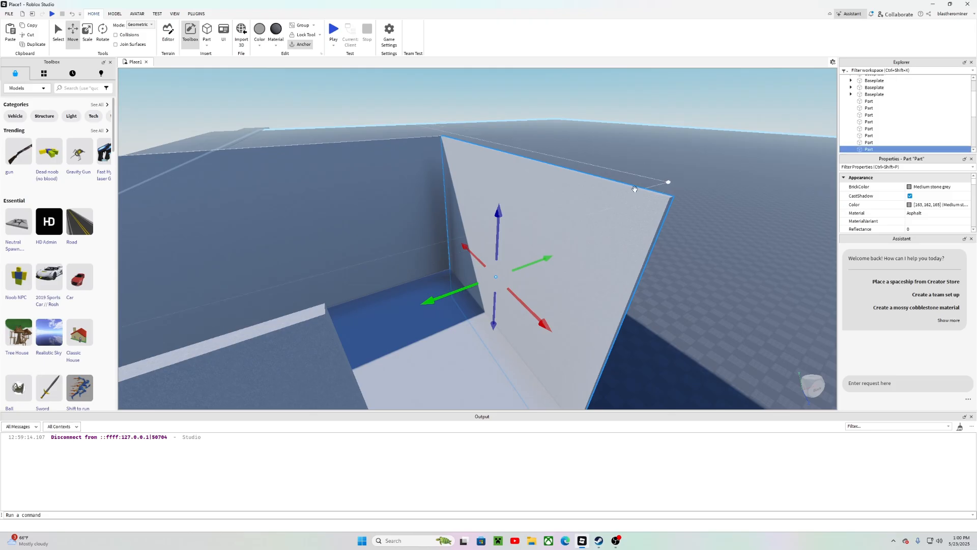
pyautogui.moveTo(536, 260); pyautogui.dragTo(533, 260)
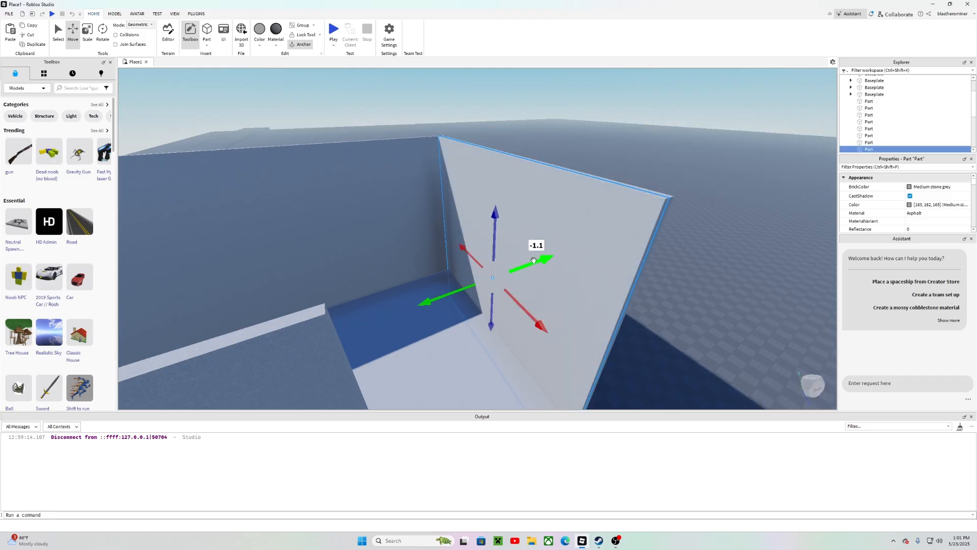
# Step: Color the end wall Really red and set its material to Neon
pyautogui.click(255, 47)
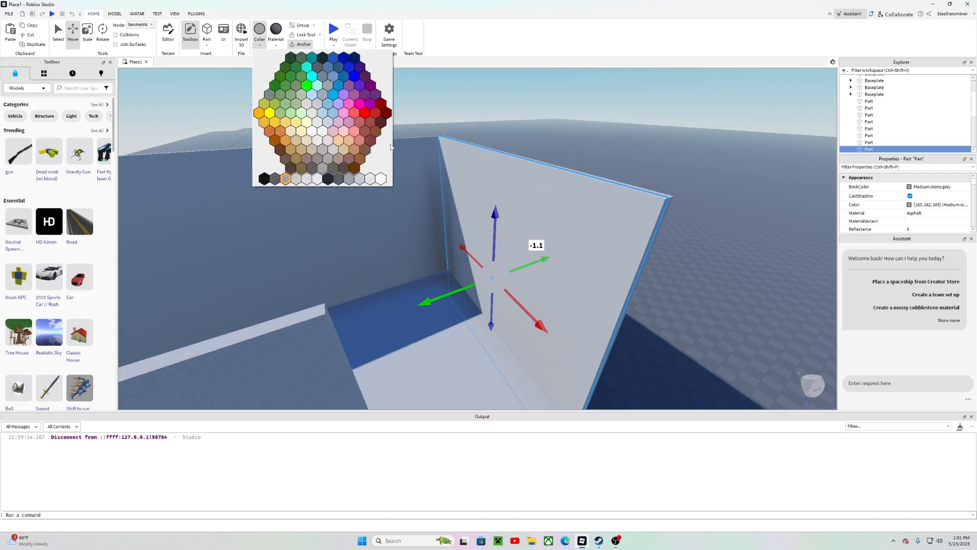
pyautogui.click(363, 113)
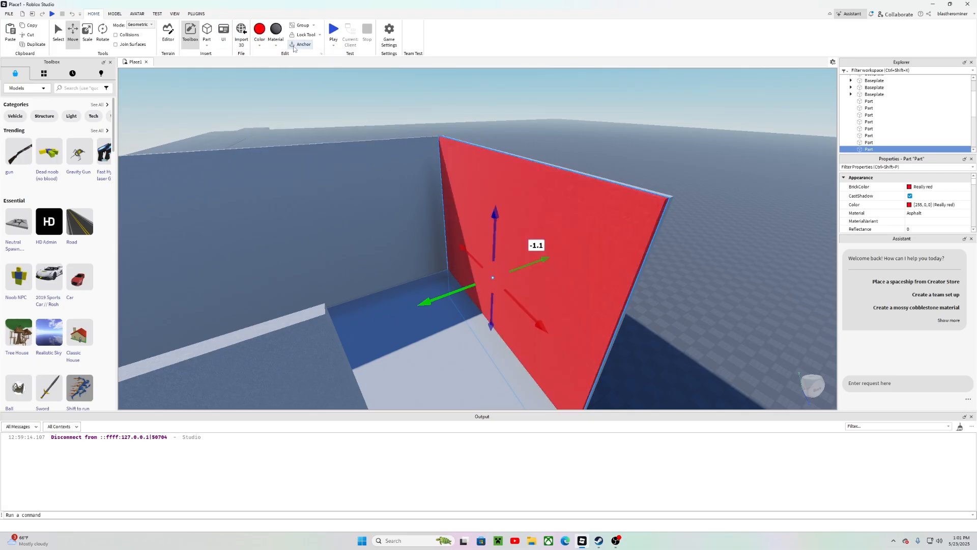
pyautogui.click(276, 44)
pyautogui.click(301, 102)
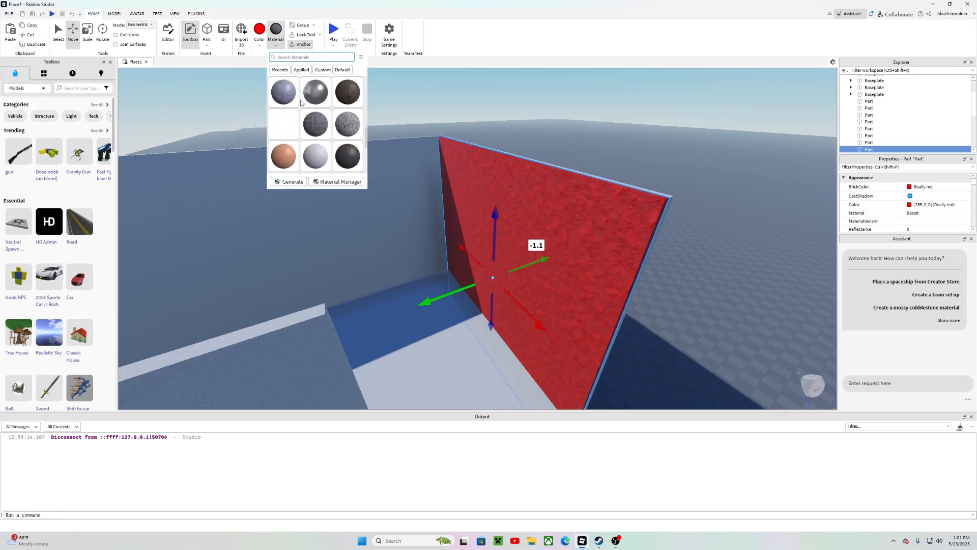
pyautogui.scroll(-1, 285, 112)
pyautogui.click(278, 117)
pyautogui.click(555, 87)
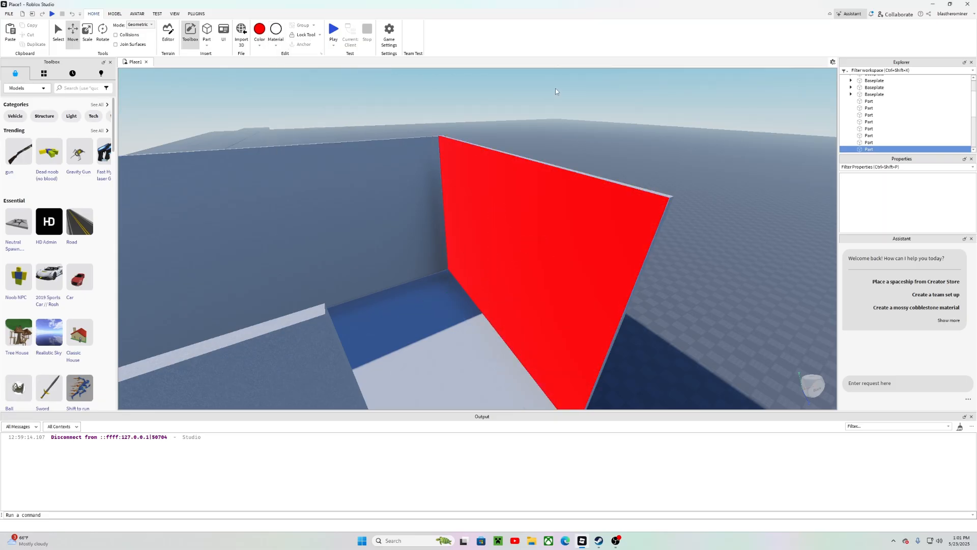
# Step: Play-test the map, walking the character up to the red wall, then stop the test
pyautogui.moveTo(555, 87); pyautogui.dragTo(547, 110, button='right')
pyautogui.scroll(-3, 547, 110)
pyautogui.press('d')
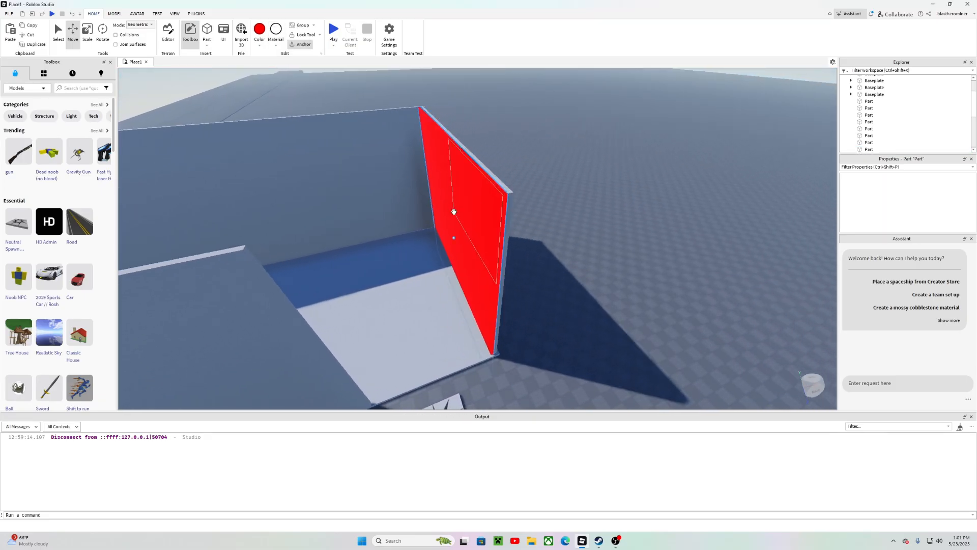
pyautogui.click(453, 212)
pyautogui.press('w')
pyautogui.click(554, 101)
pyautogui.press('w')
pyautogui.press('s')
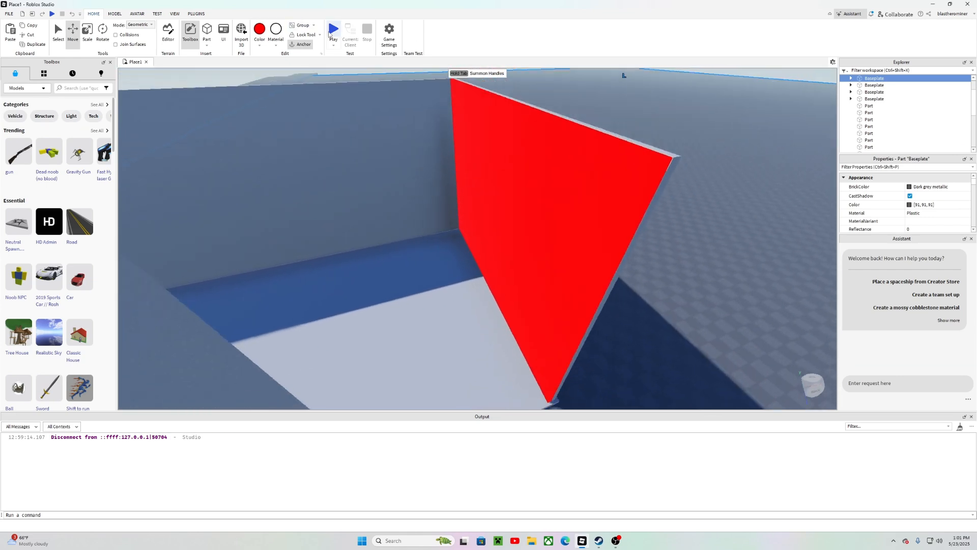
pyautogui.click(333, 32)
pyautogui.press('w')
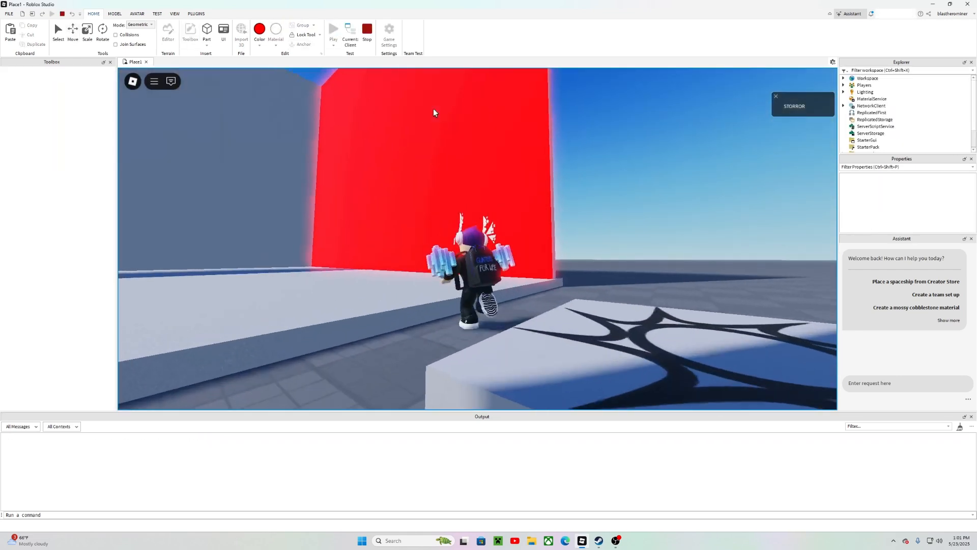
pyautogui.press('w')
pyautogui.moveTo(434, 109); pyautogui.dragTo(317, 109, button='right')
pyautogui.press('s')
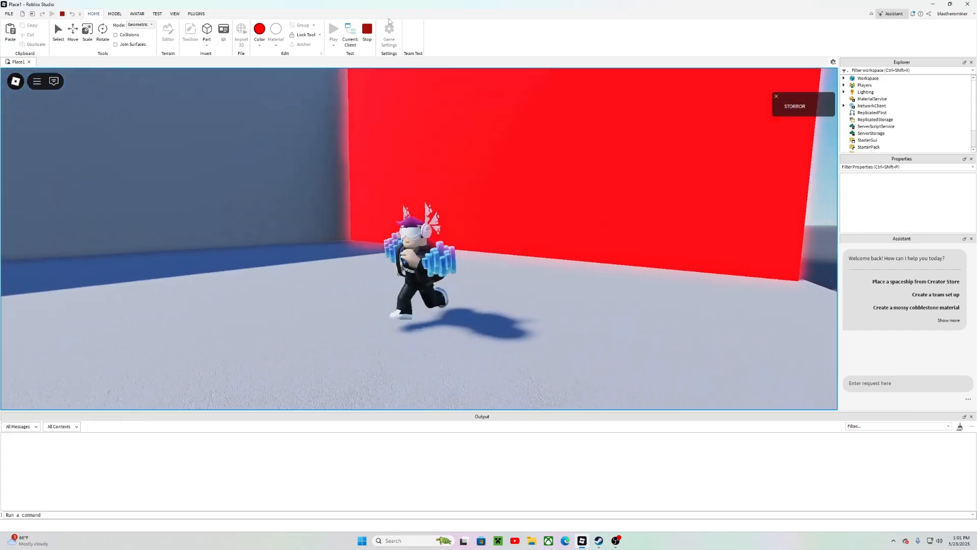
pyautogui.click(367, 30)
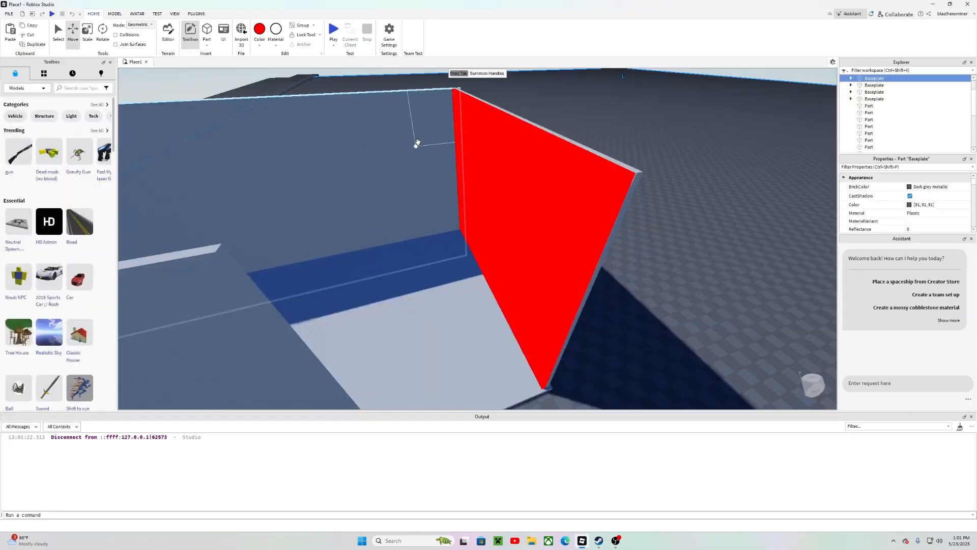
# Step: Rename the red end wall to SpeedingWall
pyautogui.press('w')
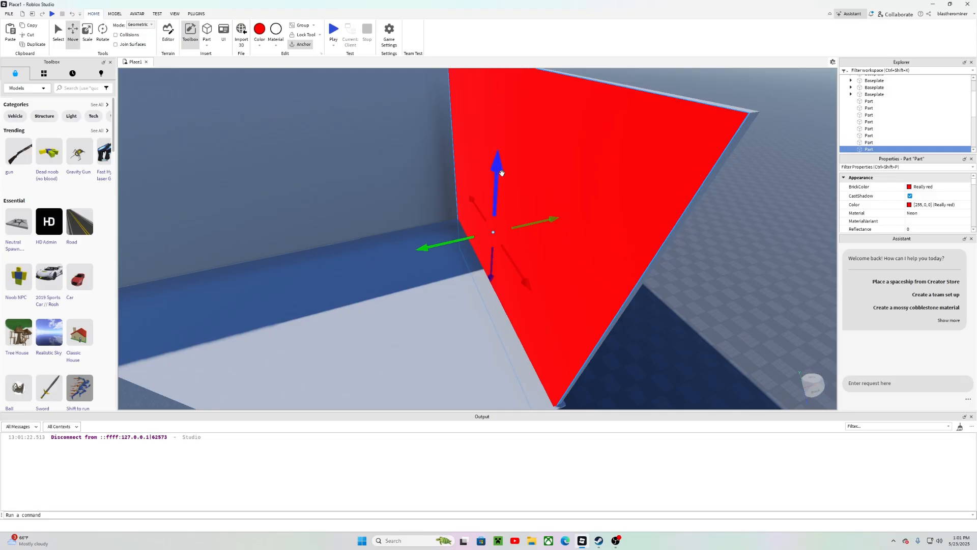
pyautogui.press('s')
pyautogui.moveTo(501, 173); pyautogui.dragTo(495, 200, button='right')
pyautogui.press('d')
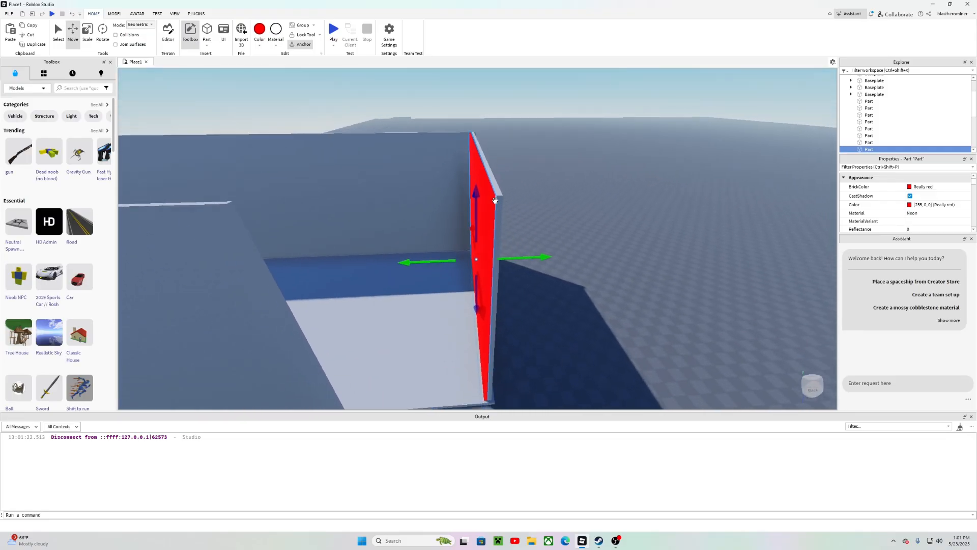
pyautogui.press('a')
pyautogui.press('w')
pyautogui.rightClick(868, 149)
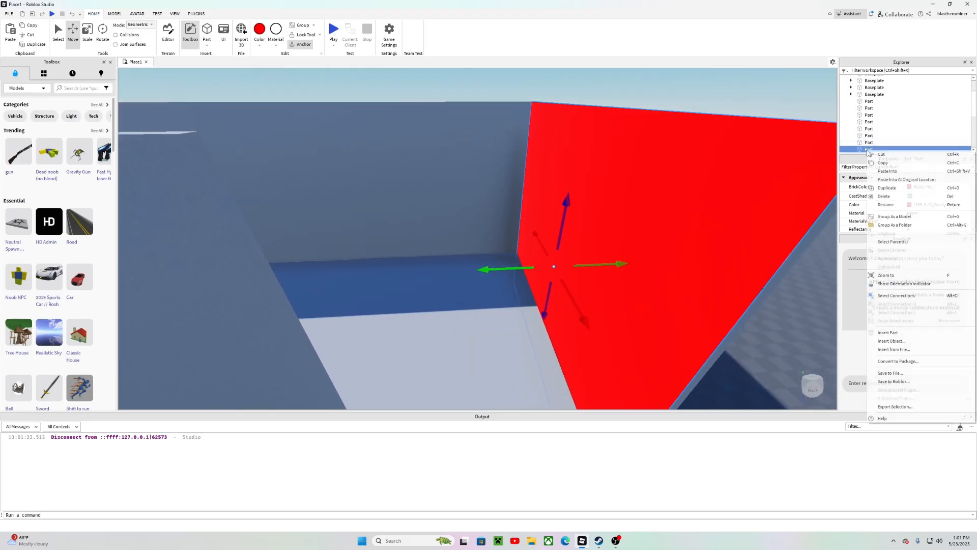
pyautogui.click(886, 204)
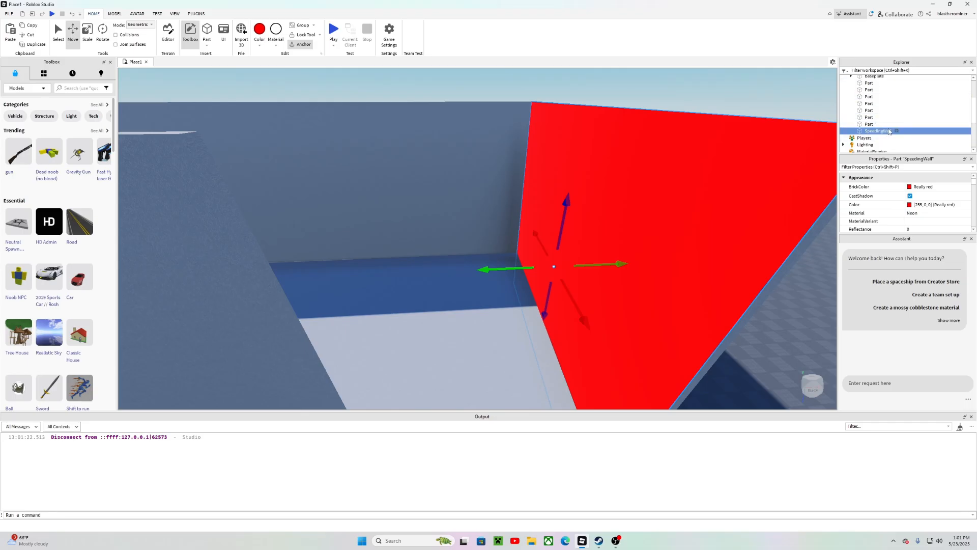
pyautogui.click(897, 132)
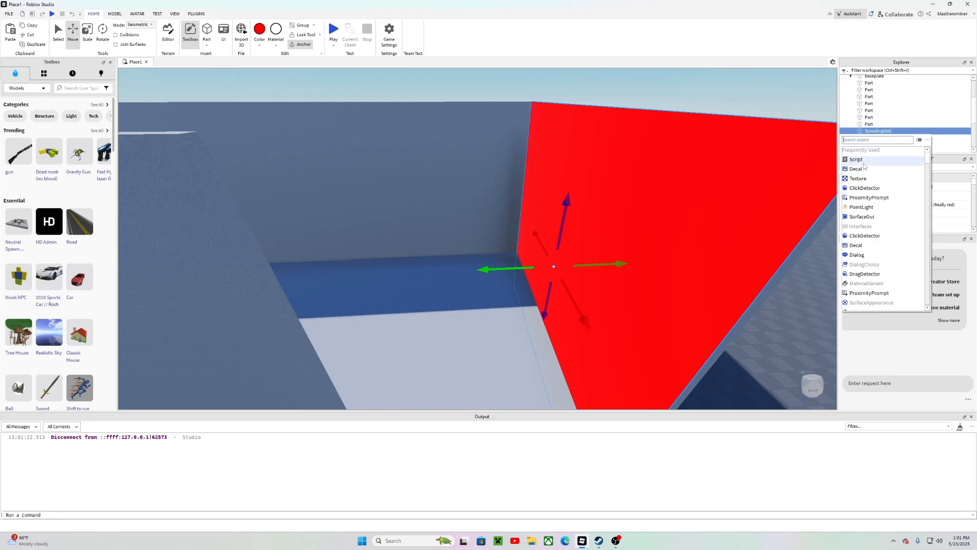
# Step: Search the toolbox decals for "Angry face" and insert the Angry face v2 decal onto the SpeedingWall
pyautogui.click(31, 85)
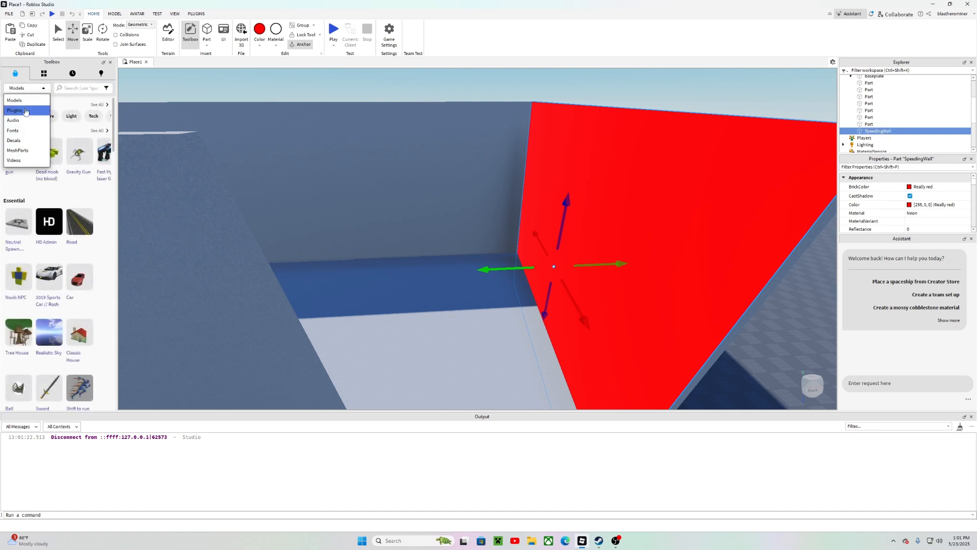
pyautogui.click(20, 141)
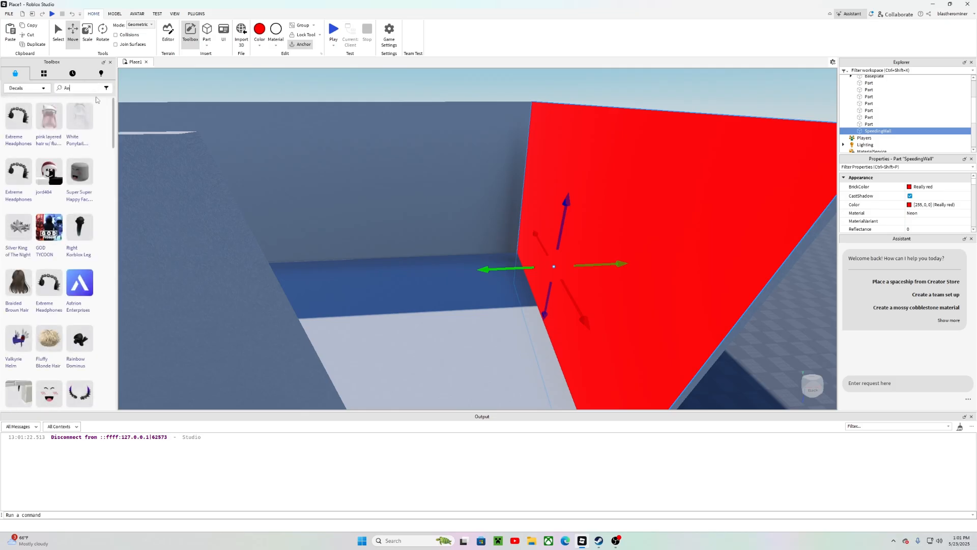
pyautogui.write('Angry face')
pyautogui.press('Return')
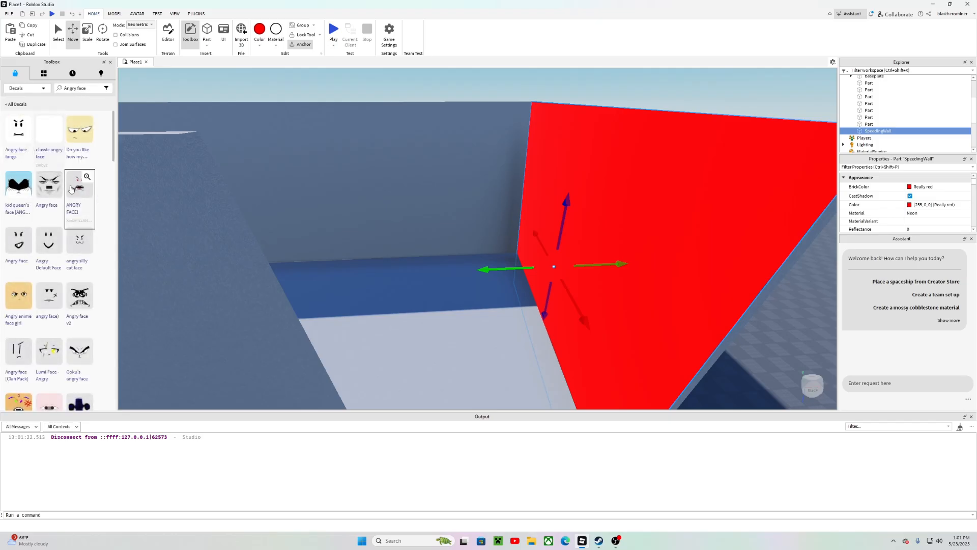
pyautogui.scroll(-2, 76, 245)
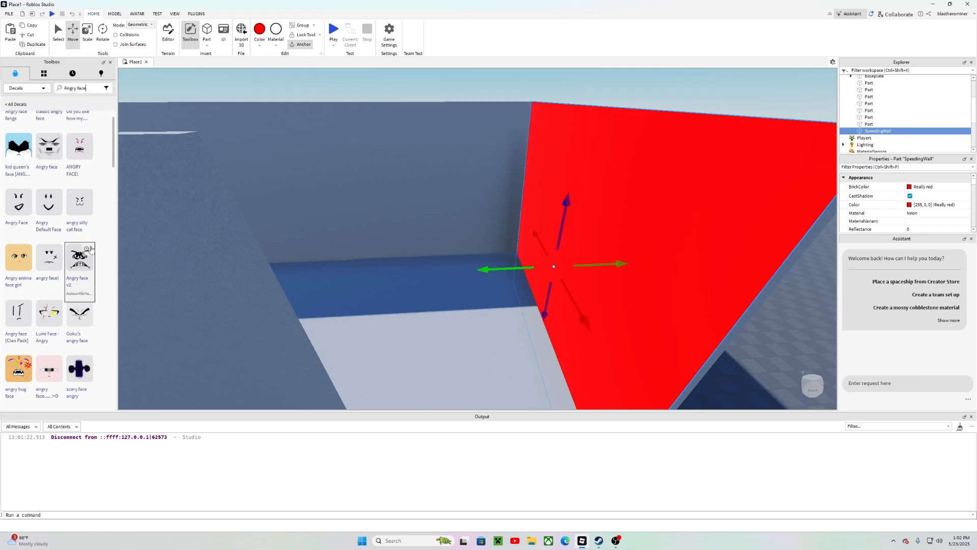
pyautogui.click(89, 250)
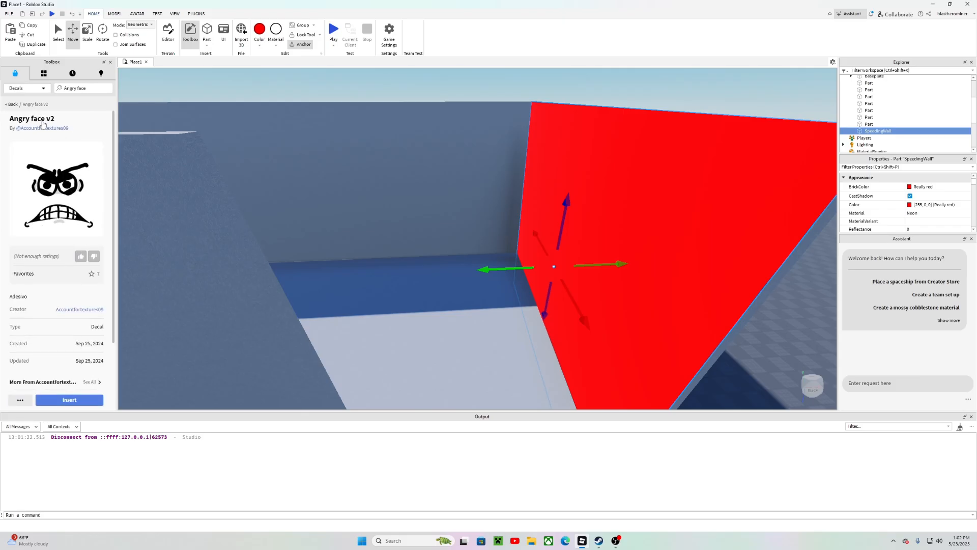
pyautogui.click(57, 400)
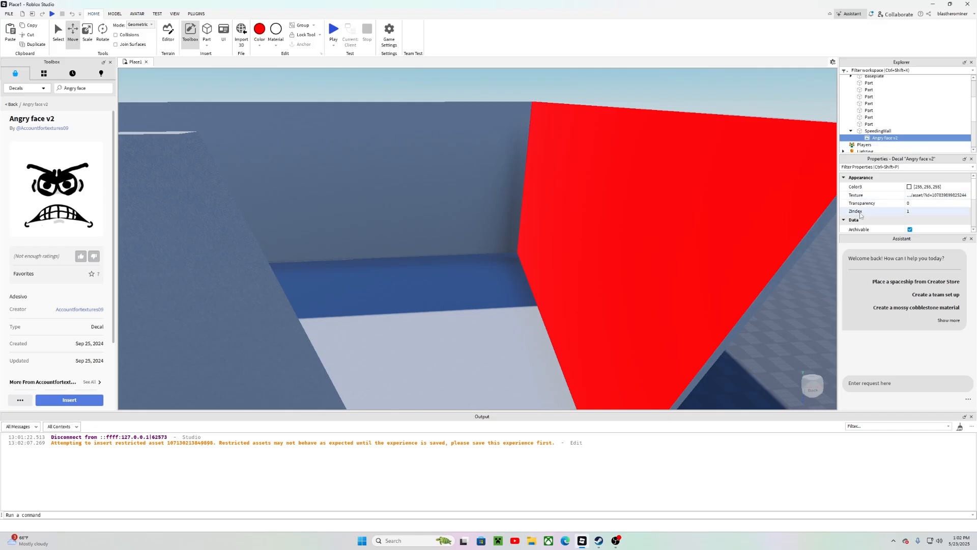
# Step: Set the Angry face v2 decal's Face property to Bottom
pyautogui.moveTo(590, 219); pyautogui.dragTo(598, 224, button='right')
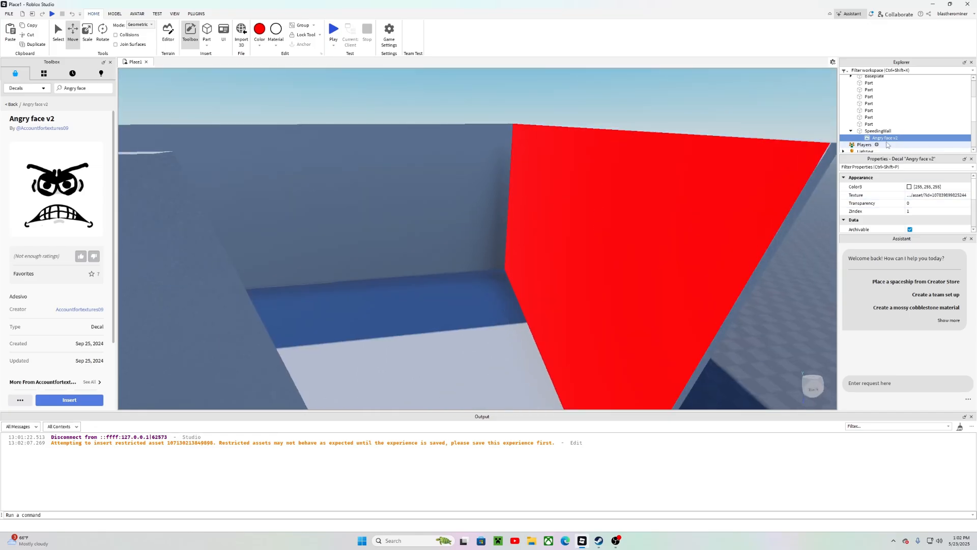
pyautogui.moveTo(794, 159); pyautogui.dragTo(792, 157, button='right')
pyautogui.press('w')
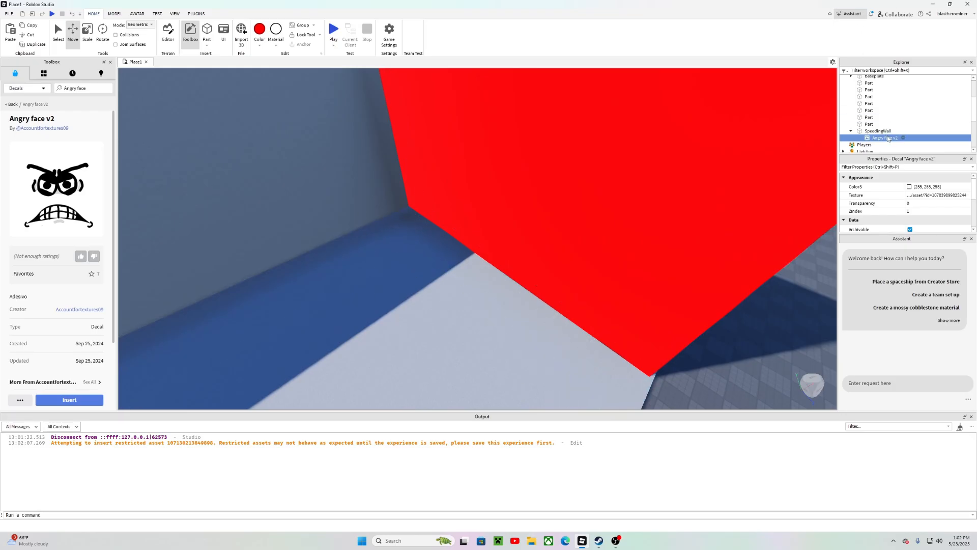
pyautogui.scroll(-6, 904, 192)
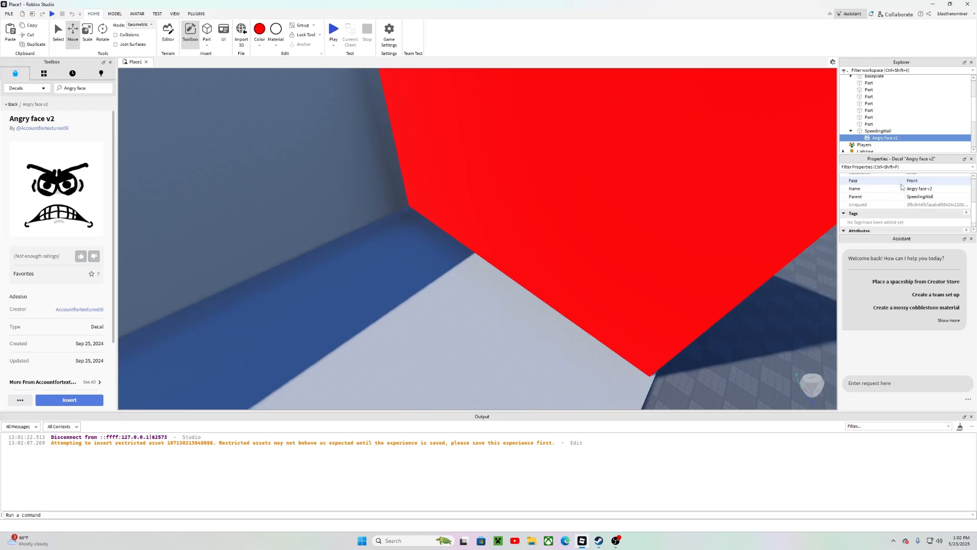
pyautogui.scroll(2, 906, 194)
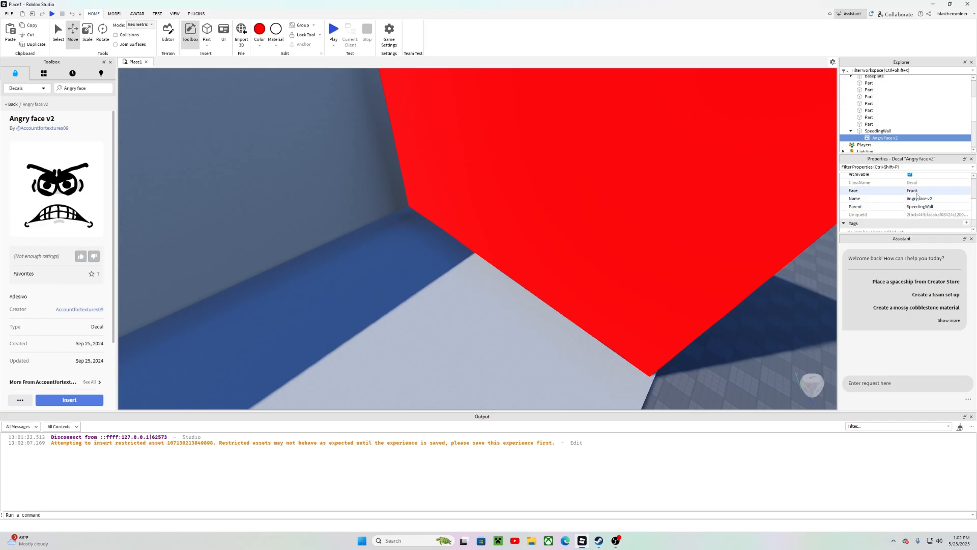
pyautogui.click(923, 193)
pyautogui.click(923, 192)
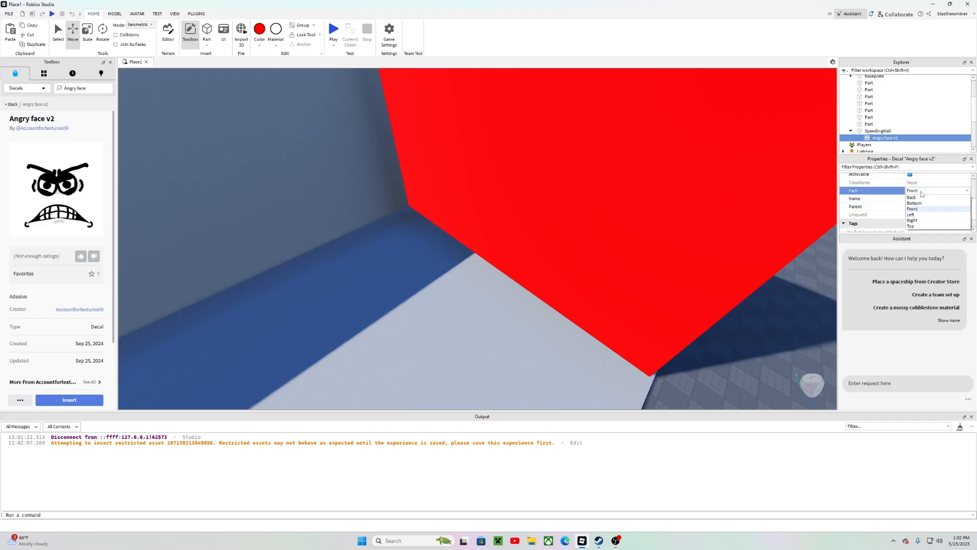
pyautogui.click(912, 220)
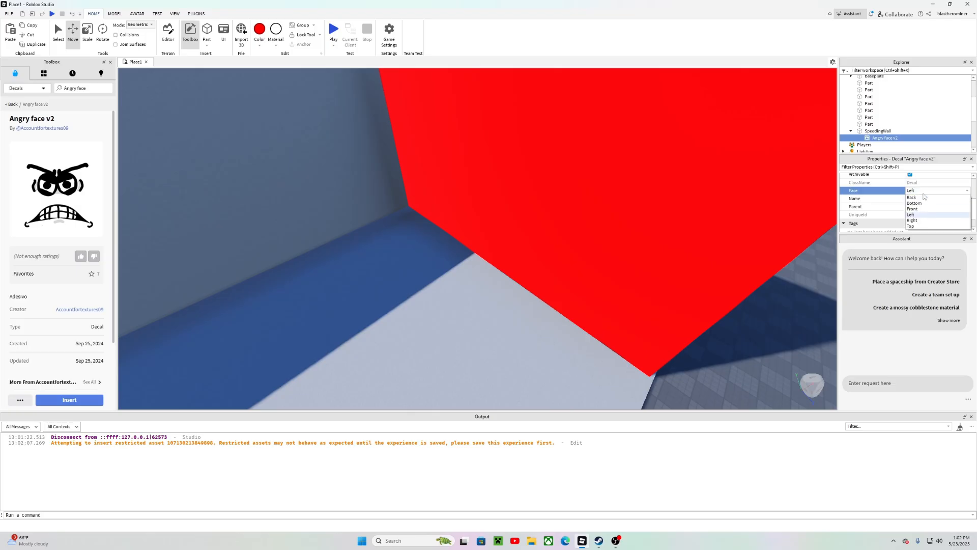
pyautogui.click(921, 191)
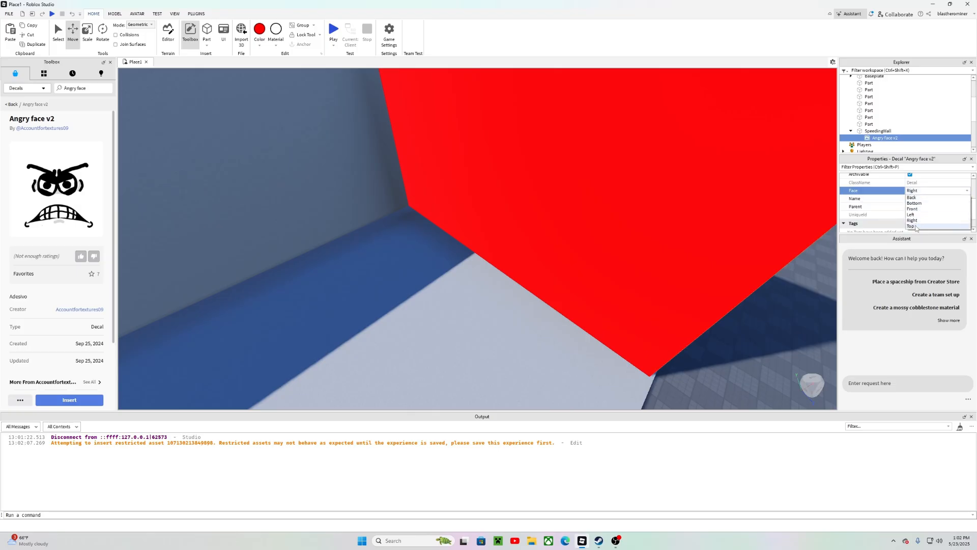
pyautogui.click(912, 226)
pyautogui.click(919, 192)
pyautogui.click(919, 203)
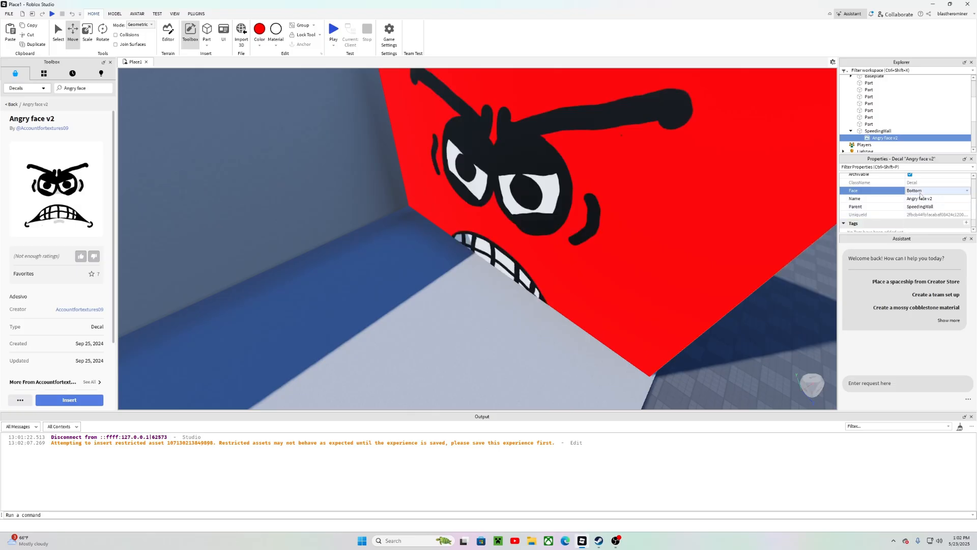
# Step: Scale the SpeedingWall along its blue axis with the Scale tool
pyautogui.moveTo(655, 238); pyautogui.dragTo(634, 240, button='right')
pyautogui.click(635, 239)
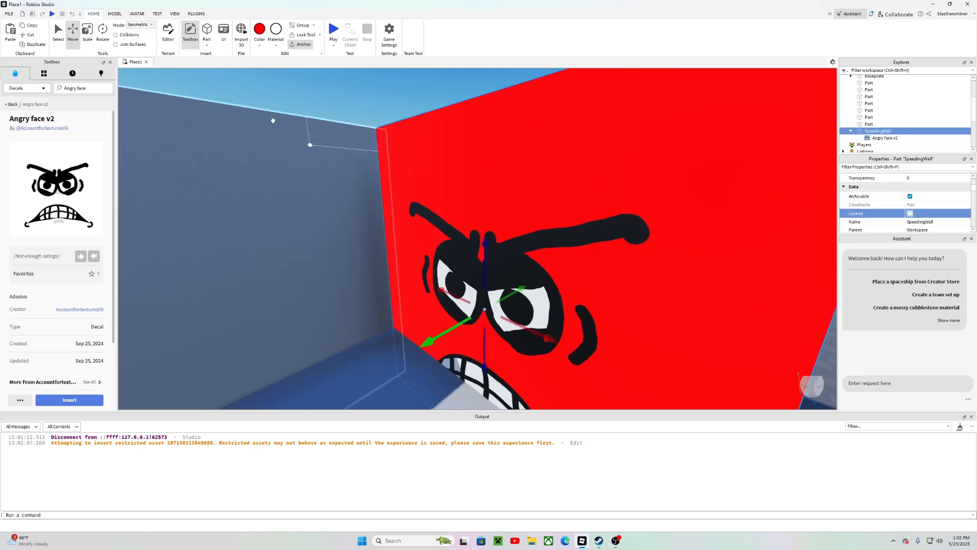
pyautogui.click(87, 33)
pyautogui.moveTo(377, 142); pyautogui.dragTo(392, 144, button='right')
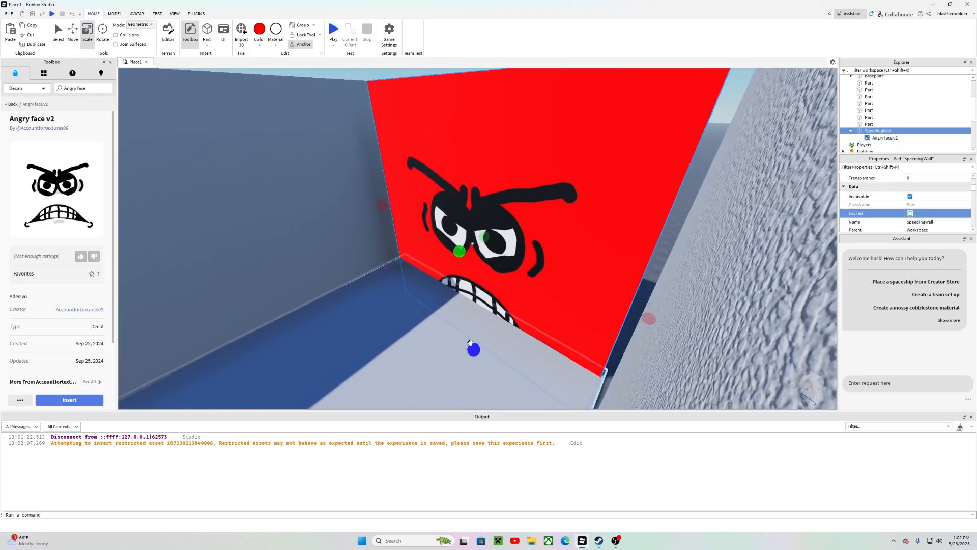
pyautogui.moveTo(470, 344); pyautogui.dragTo(485, 308)
pyautogui.moveTo(484, 290); pyautogui.dragTo(473, 232, button='right')
pyautogui.click(495, 81)
pyautogui.moveTo(495, 81); pyautogui.dragTo(486, 77, button='right')
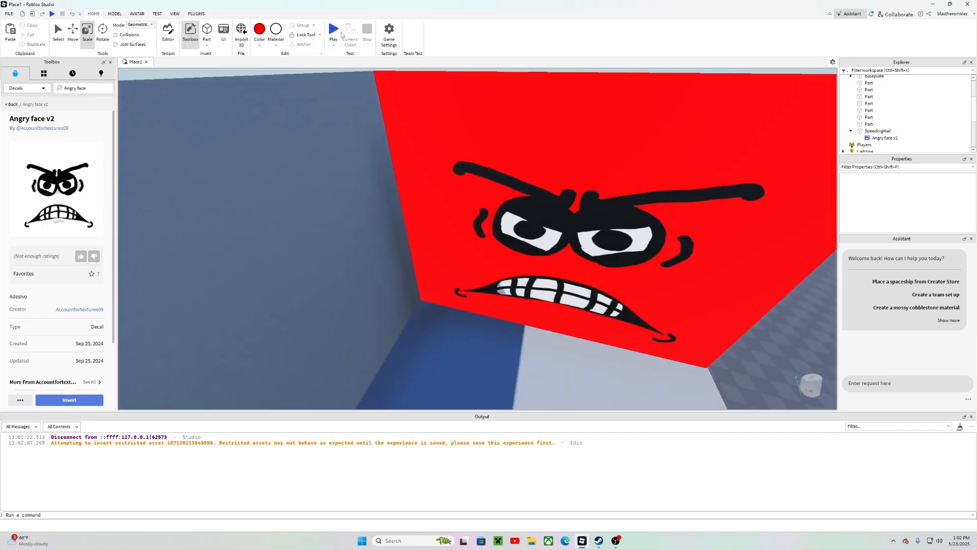
# Step: Play-test the map, walking the character toward the angry-faced wall, then stop the test
pyautogui.click(334, 31)
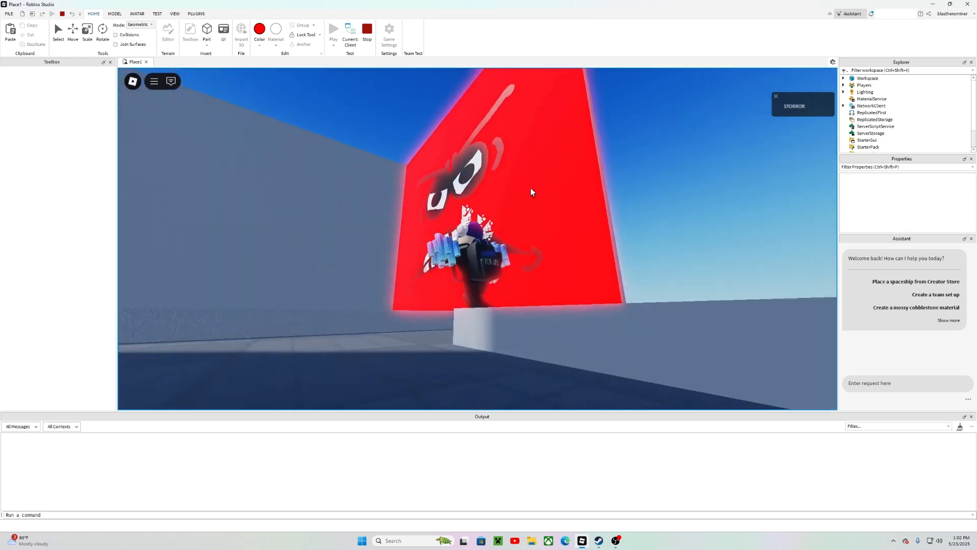
pyautogui.press('s')
pyautogui.moveTo(531, 188); pyautogui.dragTo(414, 188, button='right')
pyautogui.press('w')
pyautogui.press('s')
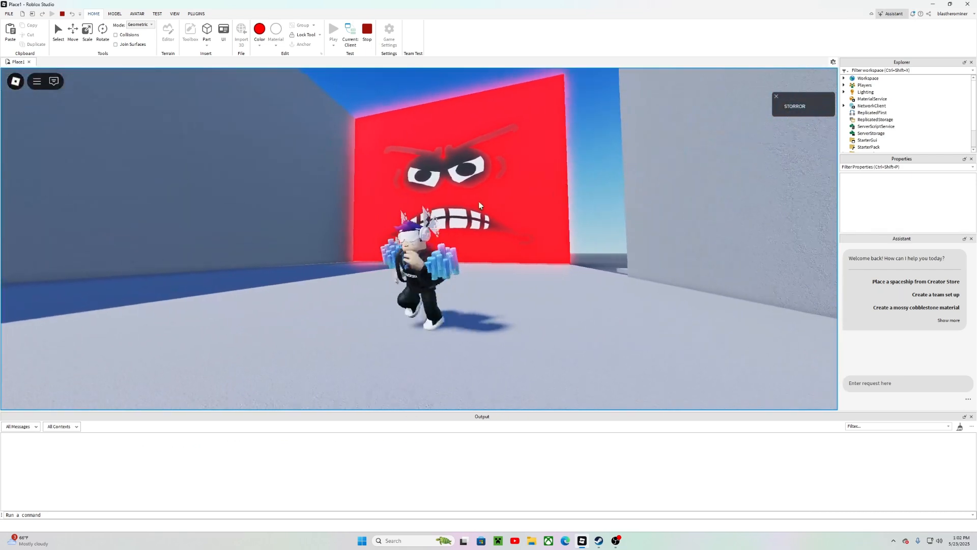
pyautogui.press('w')
pyautogui.hotkey('shift', 'F5')
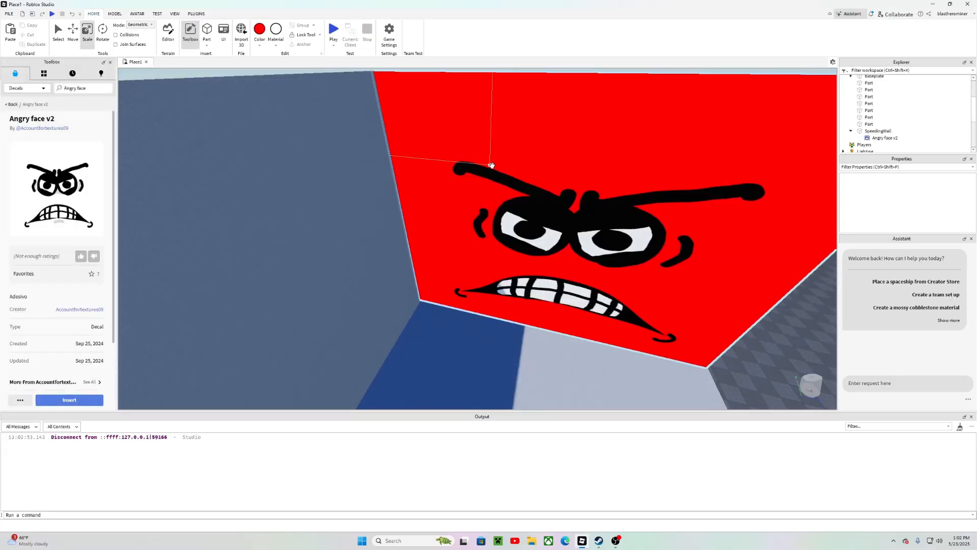
# Step: Inspect the corridor walls and floor around the SpeedingWall
pyautogui.press('d')
pyautogui.moveTo(492, 165); pyautogui.dragTo(493, 167, button='right')
pyautogui.press('s')
pyautogui.press('w')
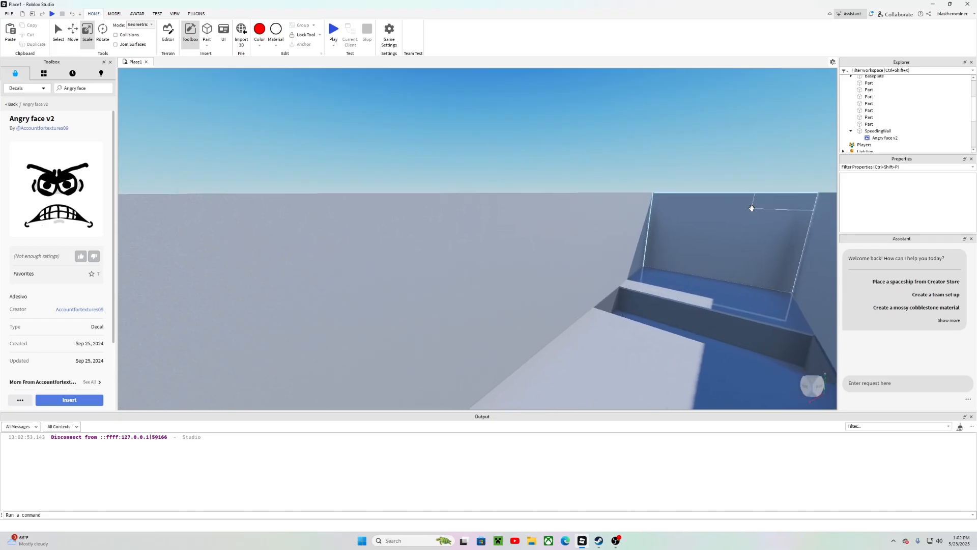
pyautogui.moveTo(751, 208); pyautogui.dragTo(753, 208, button='right')
pyautogui.press('a')
pyautogui.moveTo(600, 248); pyautogui.dragTo(583, 226, button='right')
pyautogui.press('w')
pyautogui.press('d')
pyautogui.press('d')
pyautogui.press('w')
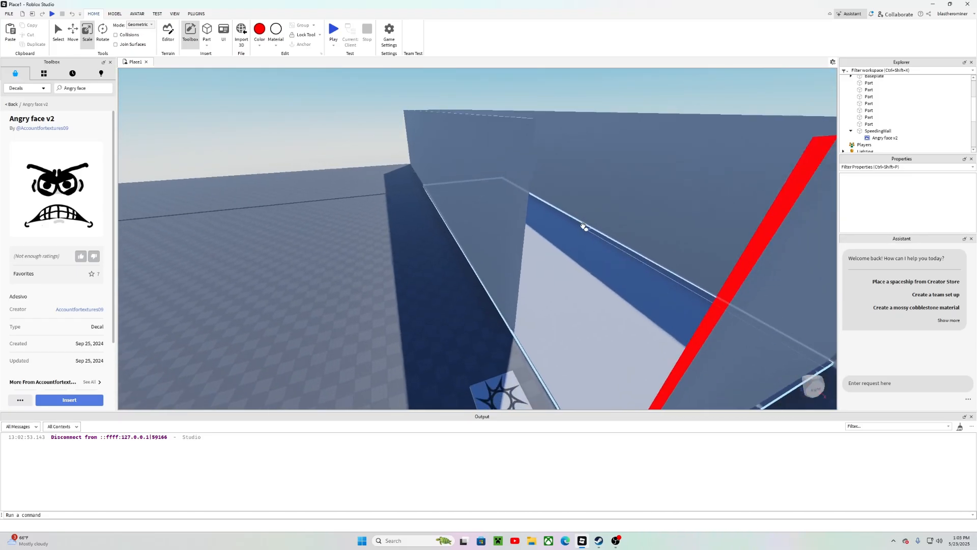
pyautogui.press('d')
pyautogui.press('w')
pyautogui.press('a')
pyautogui.press('s')
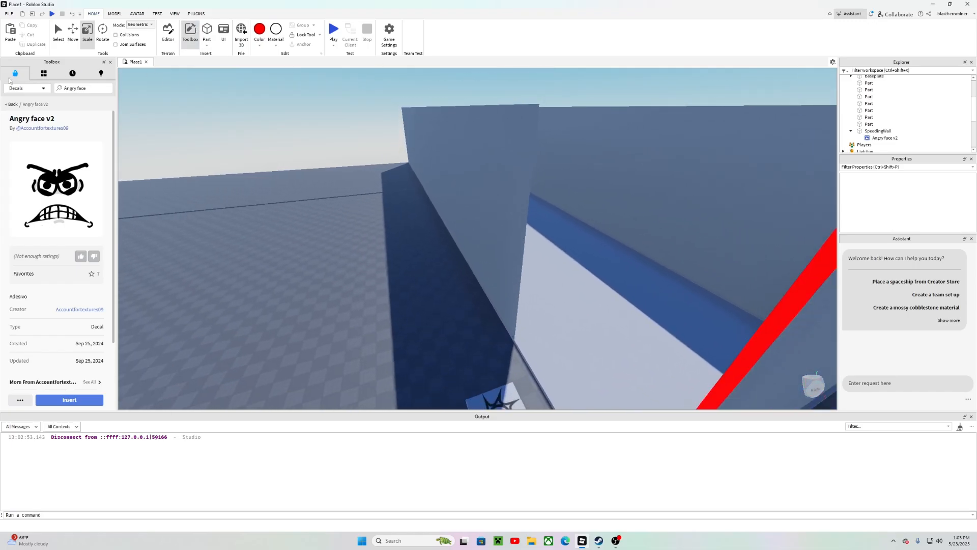
# Step: Browse the toolbox audio library with an empty search, previewing the Relaxed Scene and Life in an... tracks
pyautogui.click(31, 90)
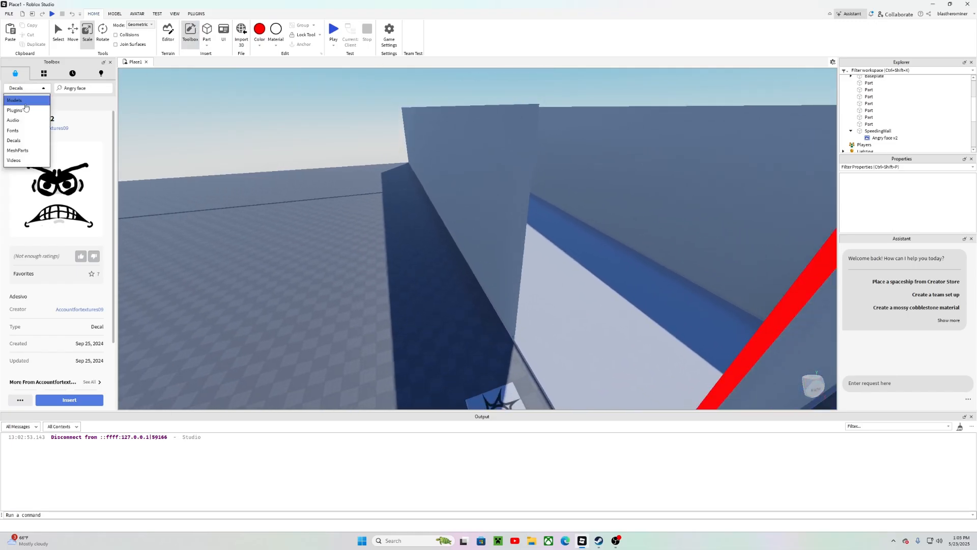
pyautogui.click(15, 120)
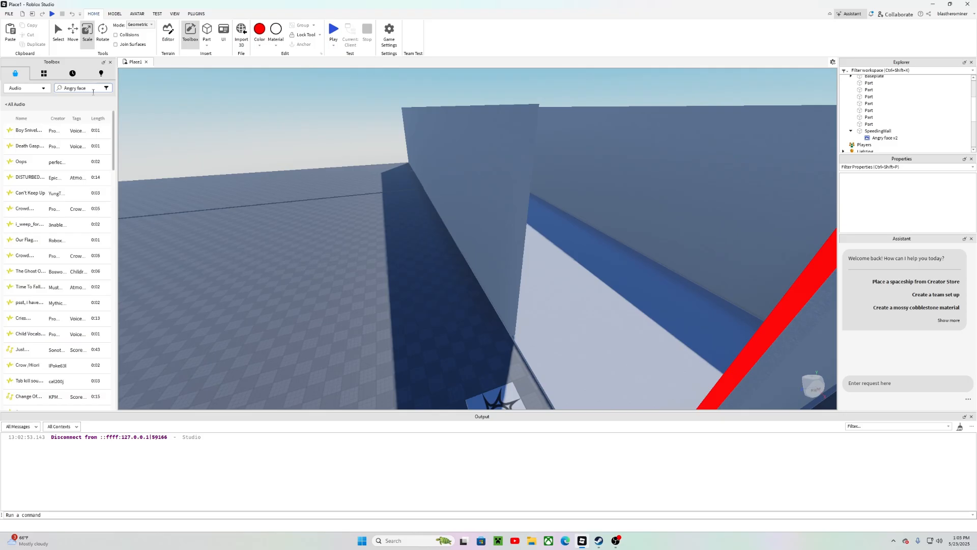
pyautogui.press('BackSpace')
pyautogui.press('Return')
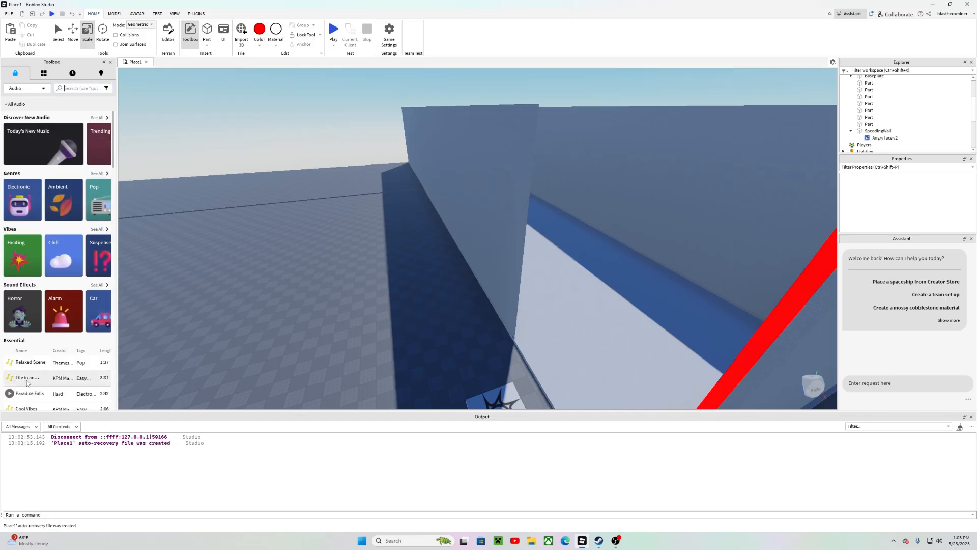
pyautogui.scroll(-1, 27, 383)
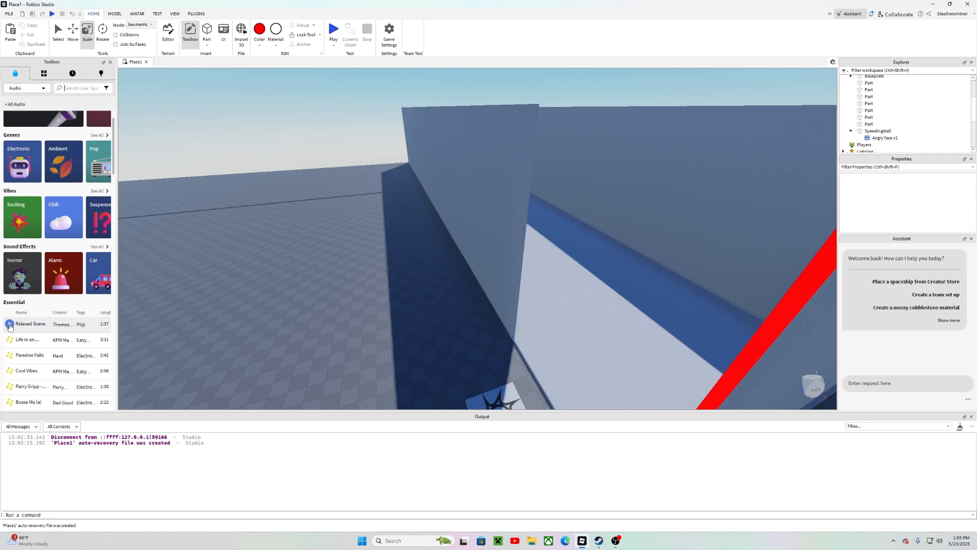
pyautogui.click(9, 324)
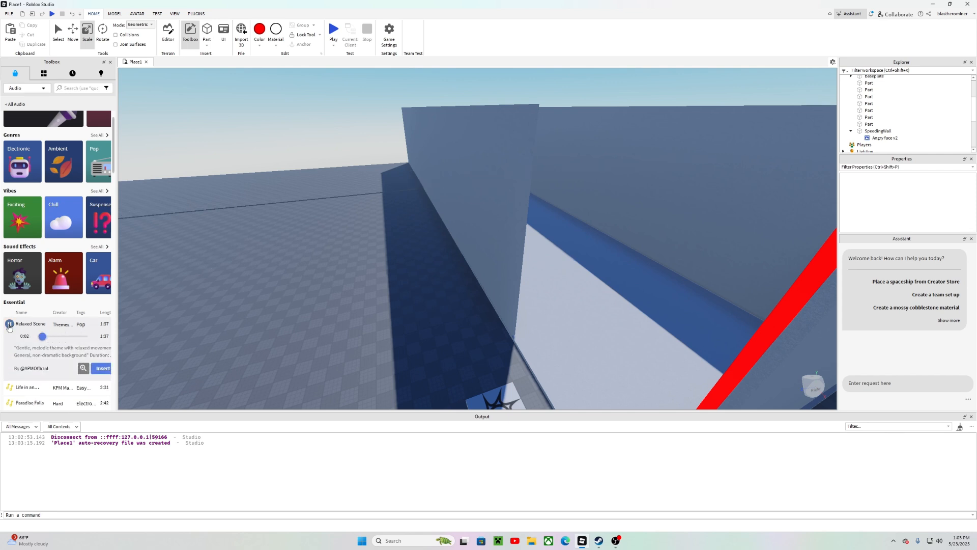
pyautogui.scroll(-1, 11, 319)
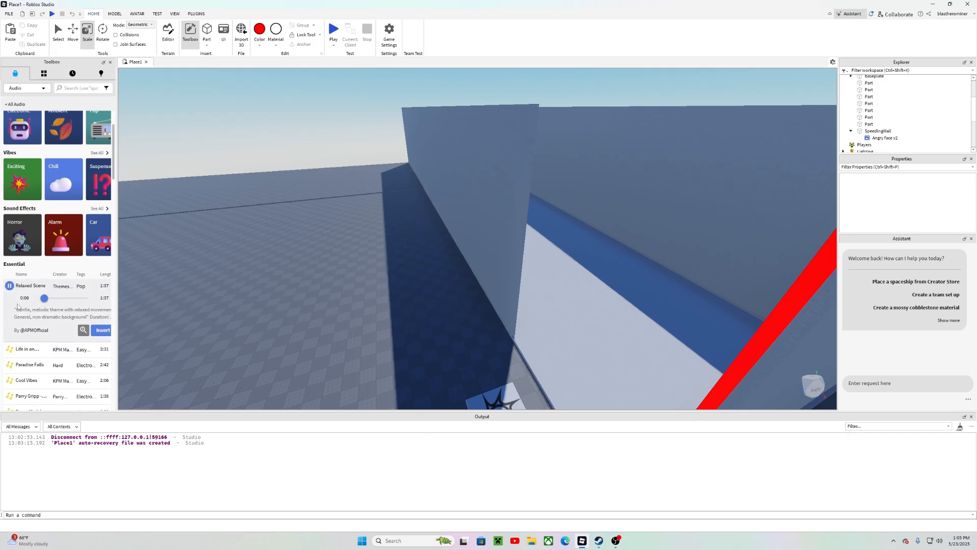
pyautogui.click(10, 349)
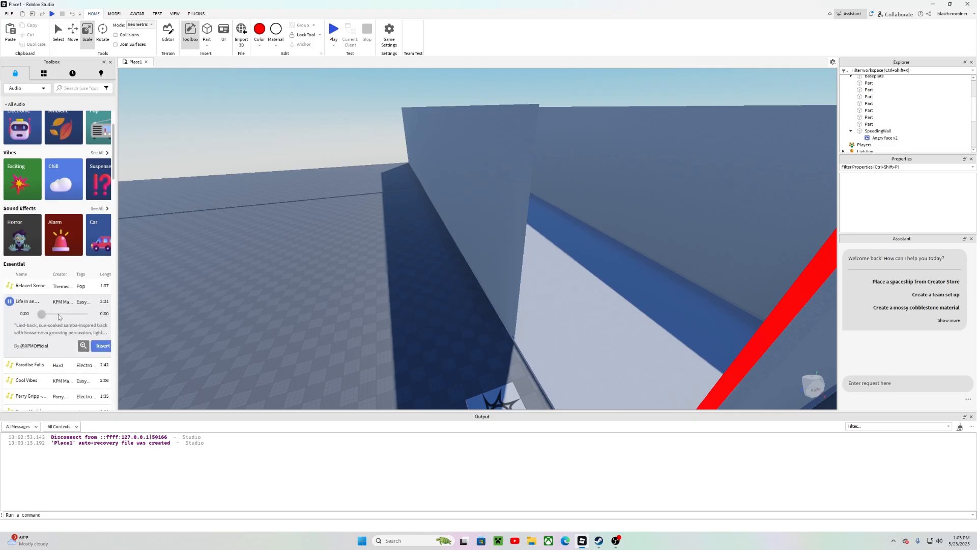
pyautogui.scroll(-1, 25, 334)
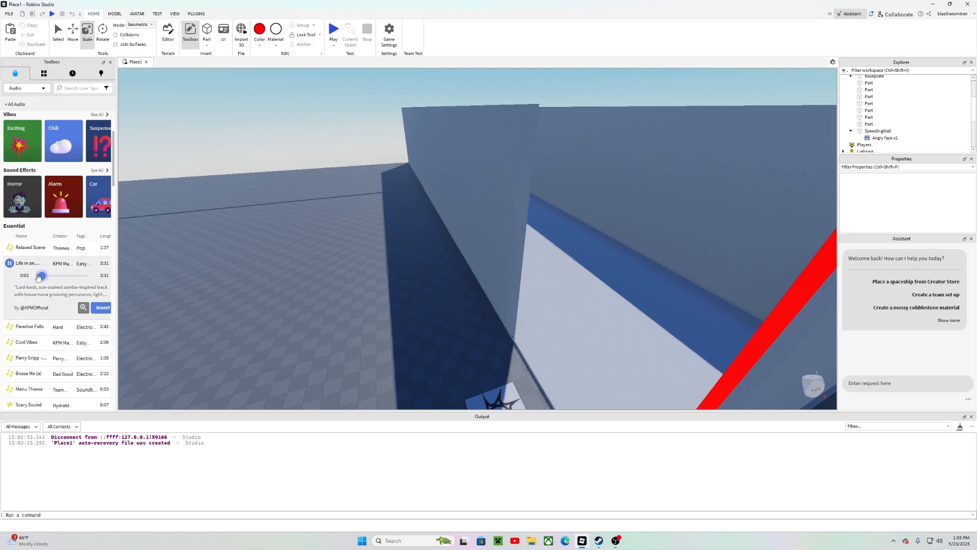
# Step: Preview audio tracks in the toolbox, searching for happy music and listening to the Town Talk track
pyautogui.moveTo(40, 275)
pyautogui.mouseDown()
pyautogui.moveTo(73, 275)
pyautogui.moveTo(33, 281)
pyautogui.mouseUp()
pyautogui.click(10, 266)
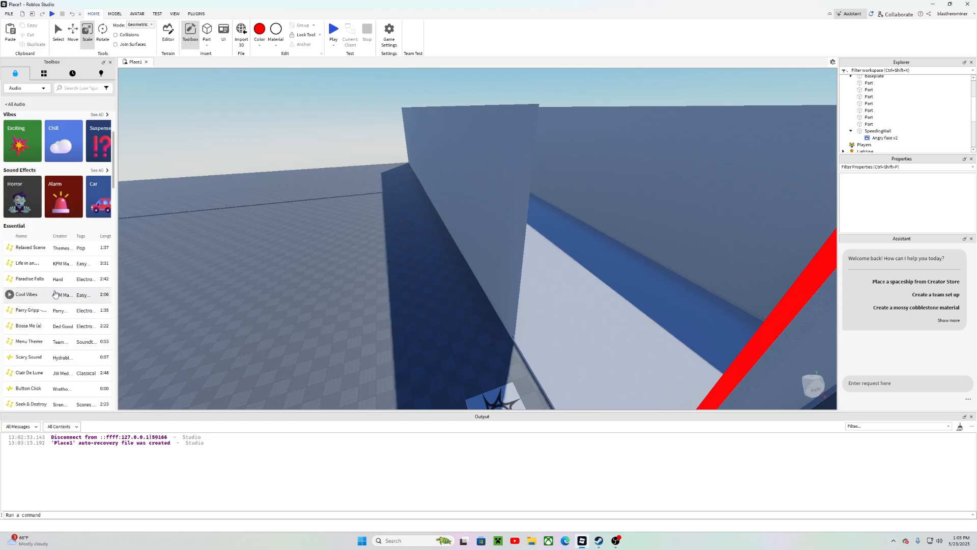
pyautogui.click(8, 282)
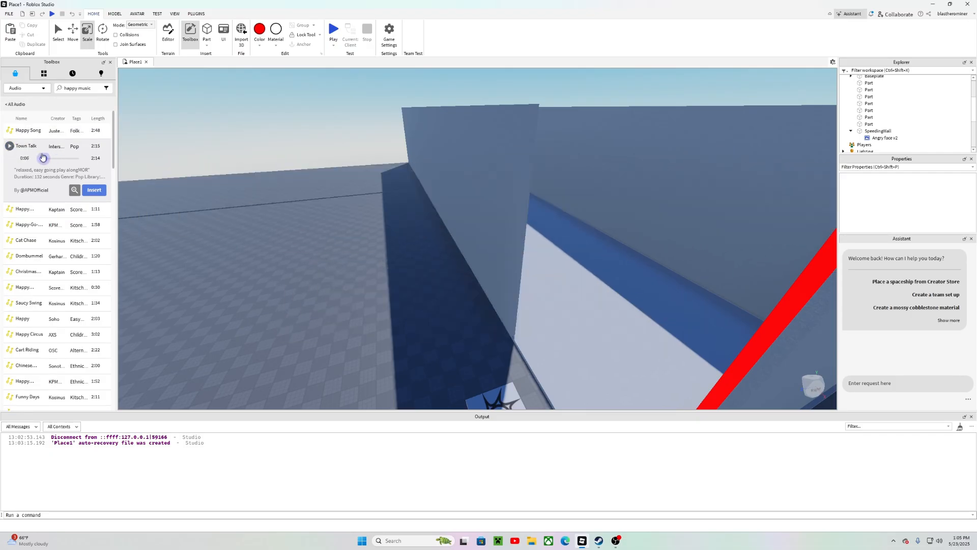
pyautogui.moveTo(45, 158); pyautogui.dragTo(40, 159)
pyautogui.moveTo(255, 260); pyautogui.dragTo(279, 264, button='right')
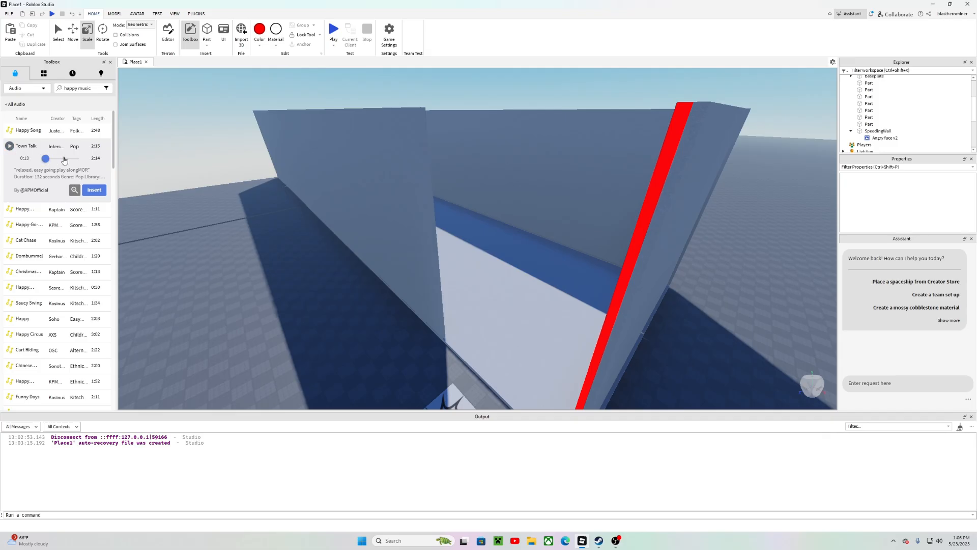
# Step: Insert the Town Talk track into the Workspace as a sound and enable its Playing property
pyautogui.moveTo(218, 138); pyautogui.dragTo(218, 134, button='right')
pyautogui.press('s')
pyautogui.moveTo(286, 155); pyautogui.dragTo(288, 157, button='right')
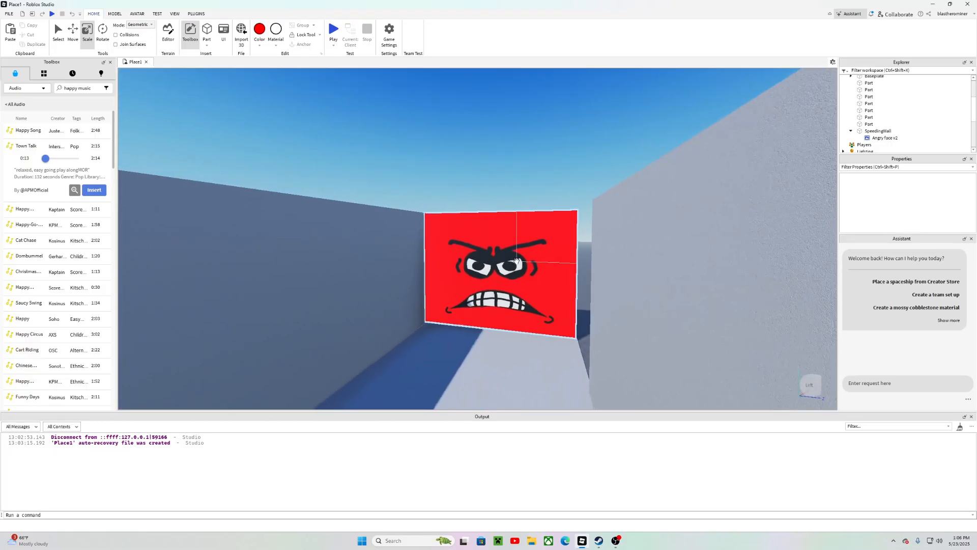
pyautogui.press('w')
pyautogui.moveTo(516, 261); pyautogui.dragTo(517, 260, button='right')
pyautogui.press('s')
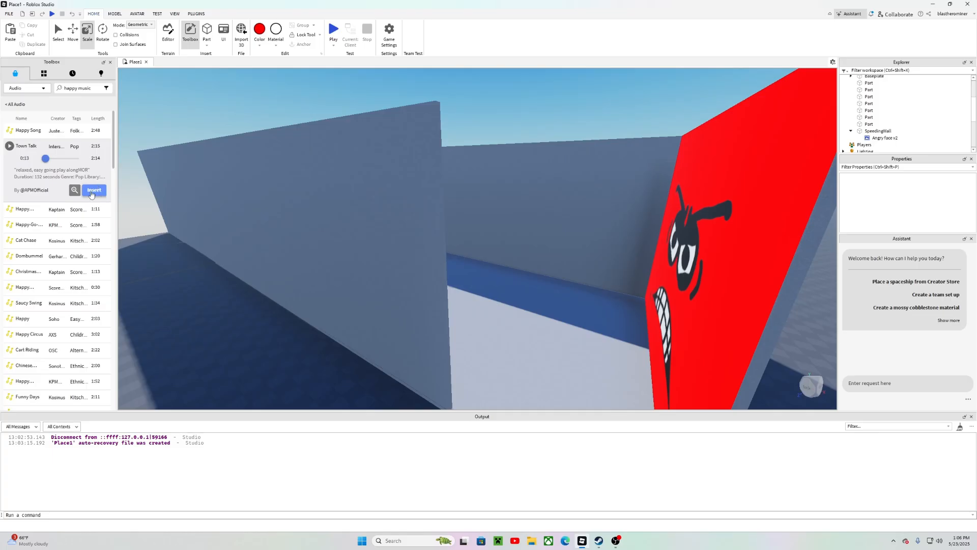
pyautogui.click(91, 194)
pyautogui.click(60, 177)
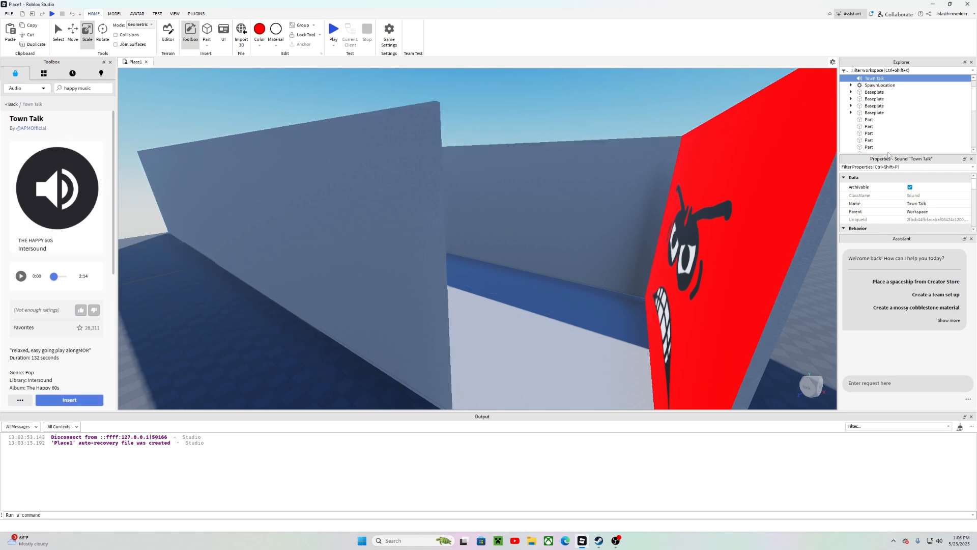
pyautogui.scroll(1, 873, 104)
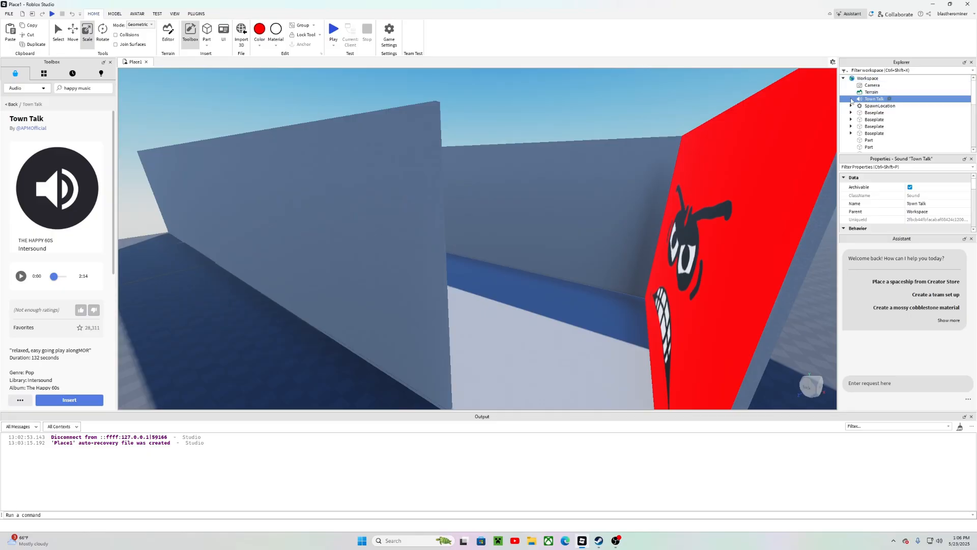
pyautogui.scroll(-2, 860, 107)
pyautogui.scroll(2, 864, 107)
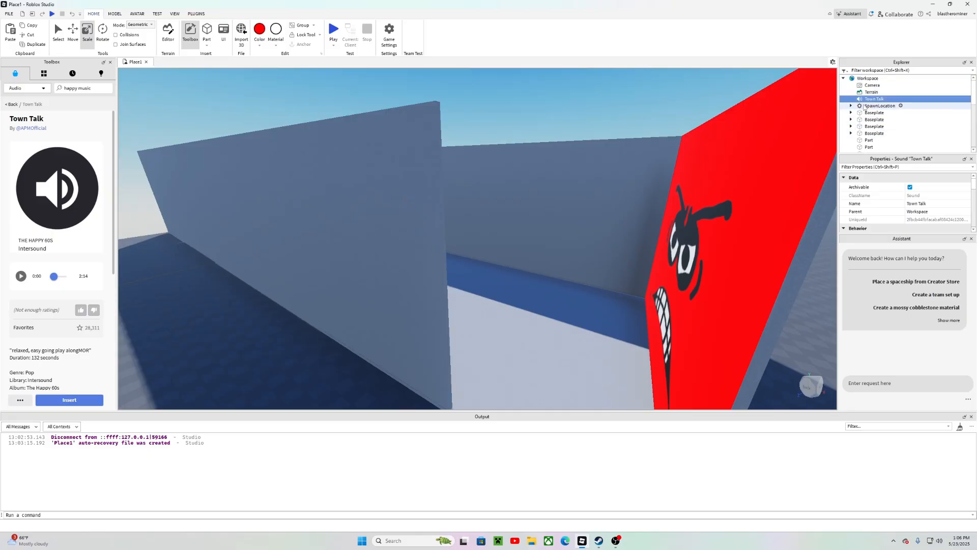
pyautogui.click(10, 105)
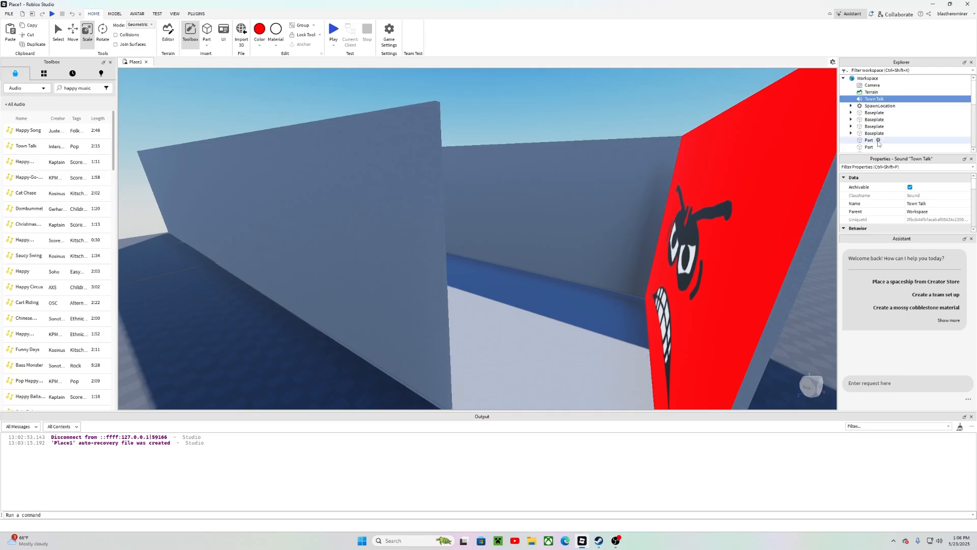
pyautogui.moveTo(725, 146); pyautogui.dragTo(725, 146, button='right')
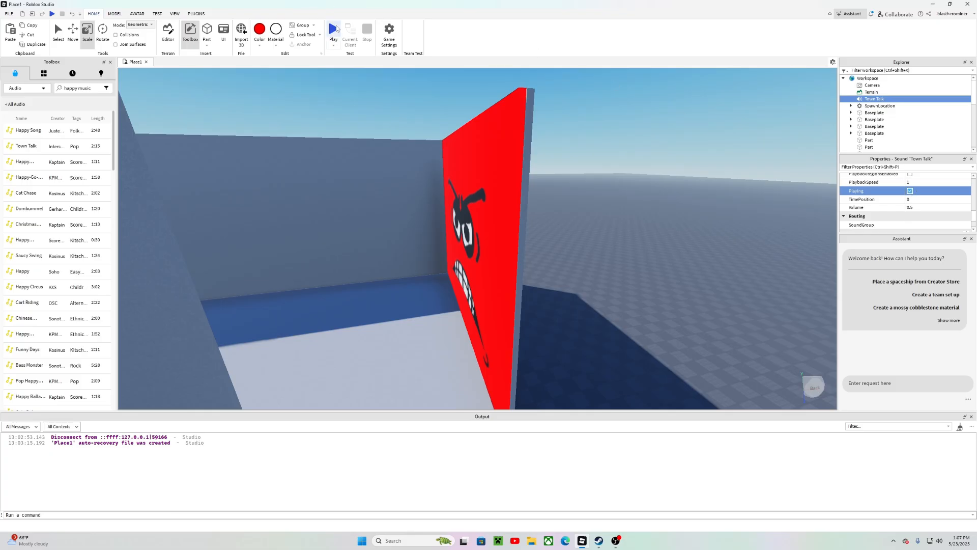
# Step: Play-test the map with the music, running the character past the angry-faced wall, then stop the test
pyautogui.click(333, 29)
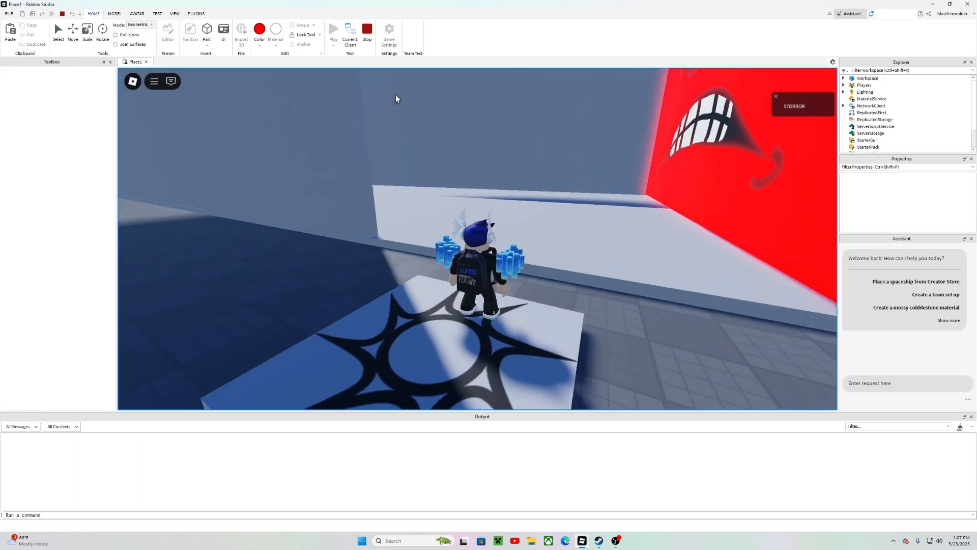
pyautogui.moveTo(396, 95); pyautogui.dragTo(279, 96, button='right')
pyautogui.press('w')
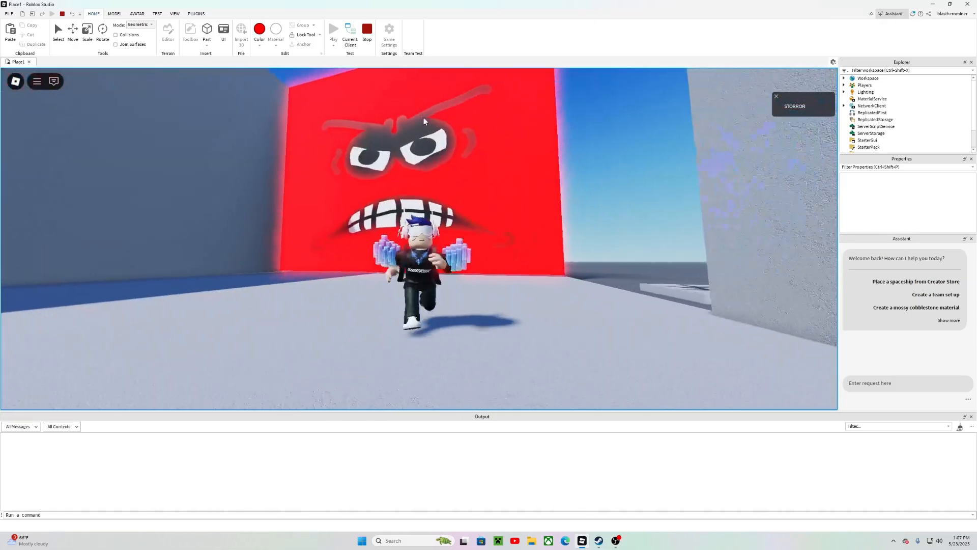
pyautogui.moveTo(476, 172); pyautogui.dragTo(476, 172, button='right')
pyautogui.moveTo(484, 227); pyautogui.dragTo(484, 230, button='right')
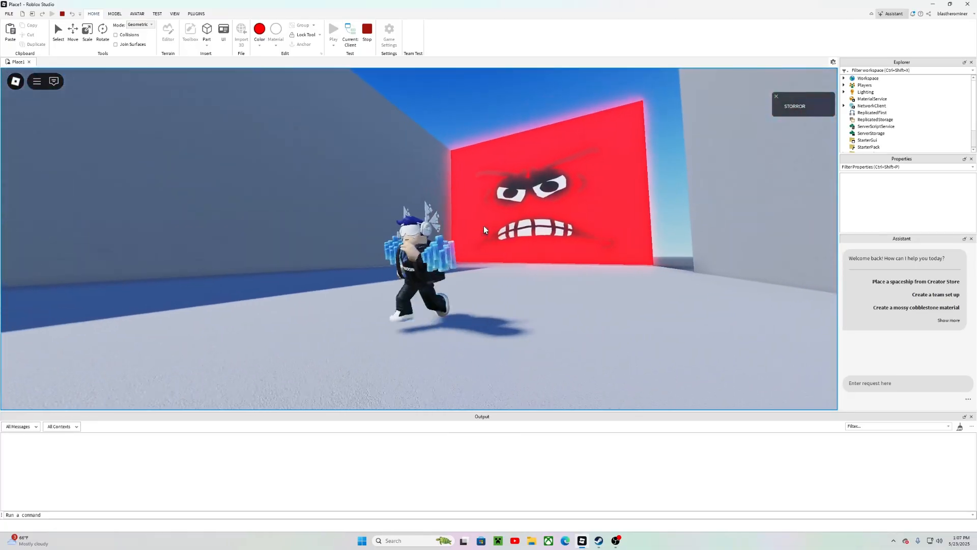
pyautogui.moveTo(603, 214); pyautogui.dragTo(603, 213, button='right')
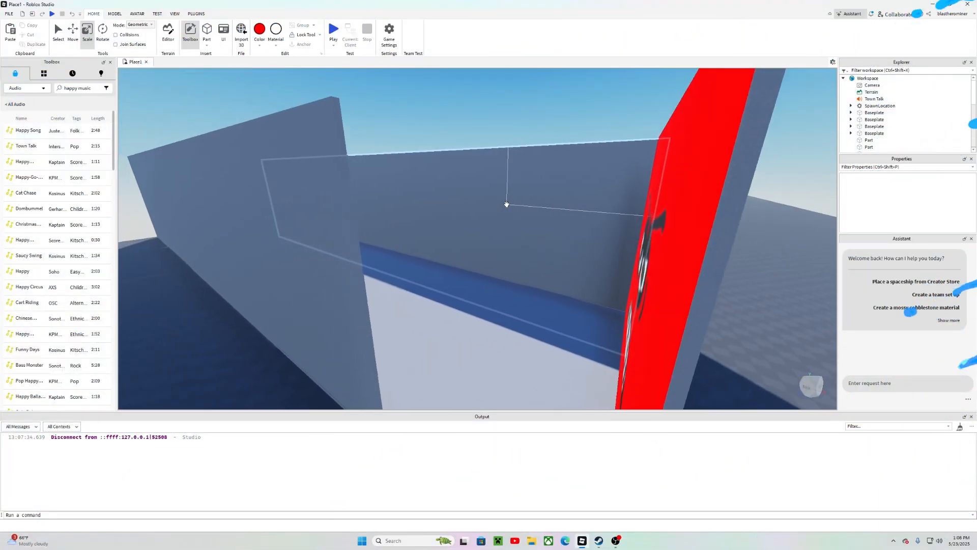
pyautogui.scroll(3, 506, 204)
pyautogui.moveTo(507, 204); pyautogui.dragTo(668, 294, button='right')
pyautogui.press('s')
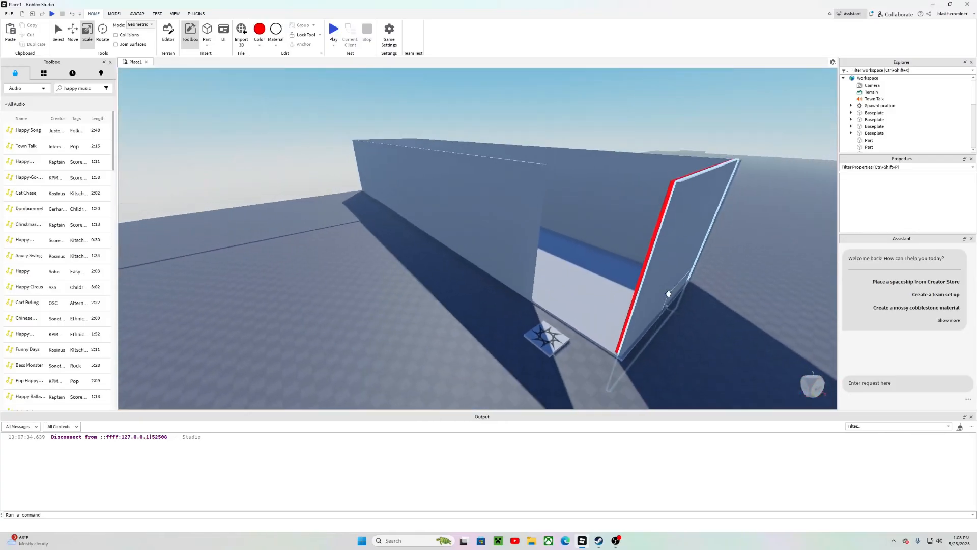
# Step: Fly the camera through the corridor to inspect the walls and the SpeedingWall
pyautogui.press('d')
pyautogui.press('w')
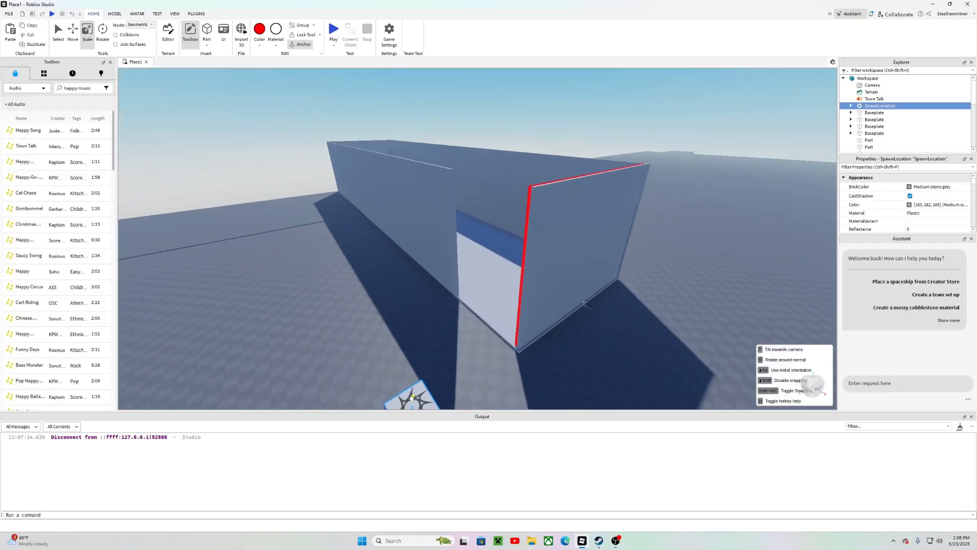
pyautogui.moveTo(425, 341); pyautogui.dragTo(423, 316, button='right')
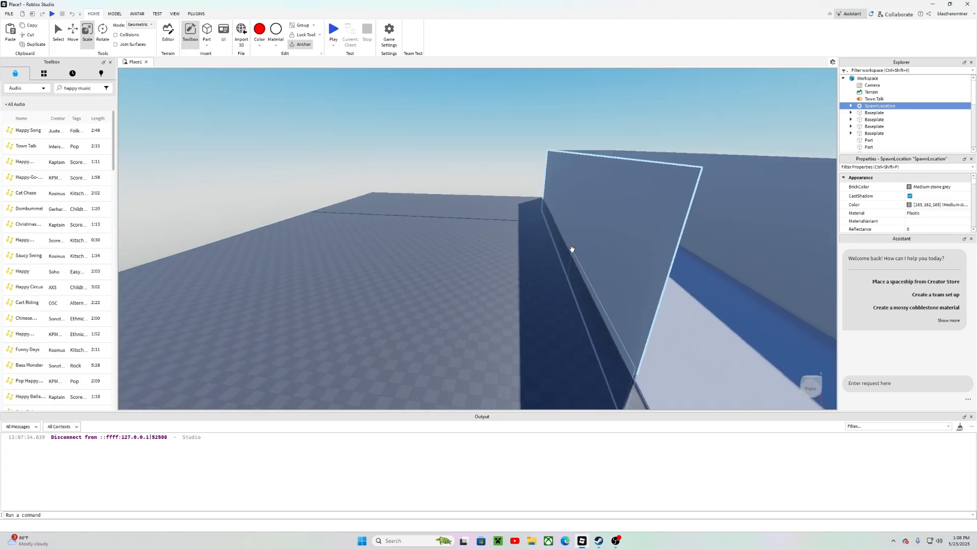
pyautogui.moveTo(572, 249); pyautogui.dragTo(545, 252, button='right')
pyautogui.press('d')
pyautogui.press('w')
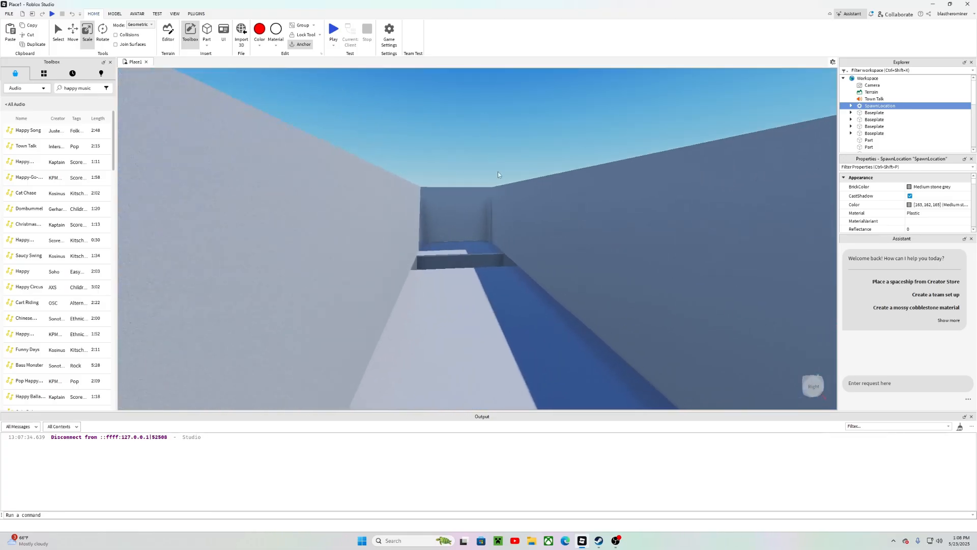
pyautogui.moveTo(498, 172); pyautogui.dragTo(508, 169, button='right')
pyautogui.press('s')
pyautogui.press('w')
pyautogui.moveTo(508, 170); pyautogui.dragTo(508, 170, button='right')
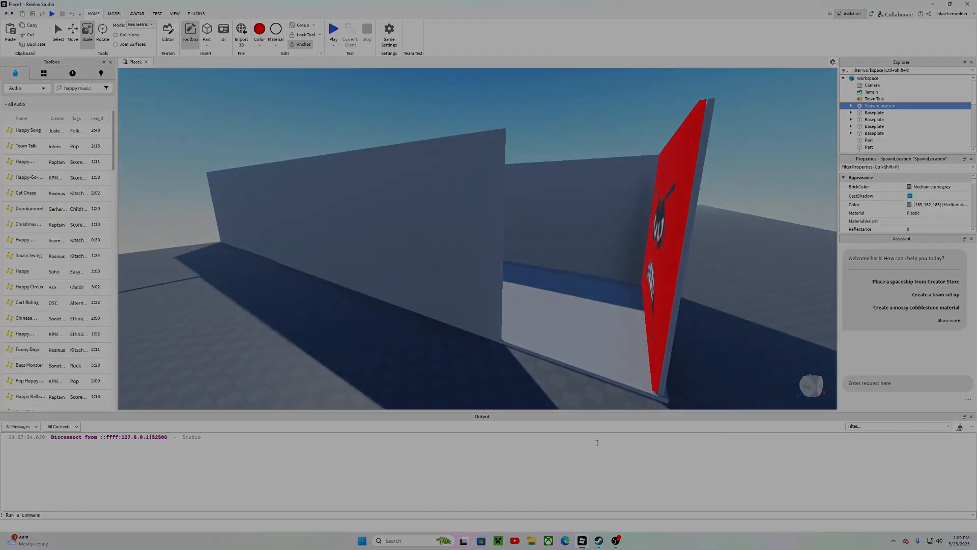